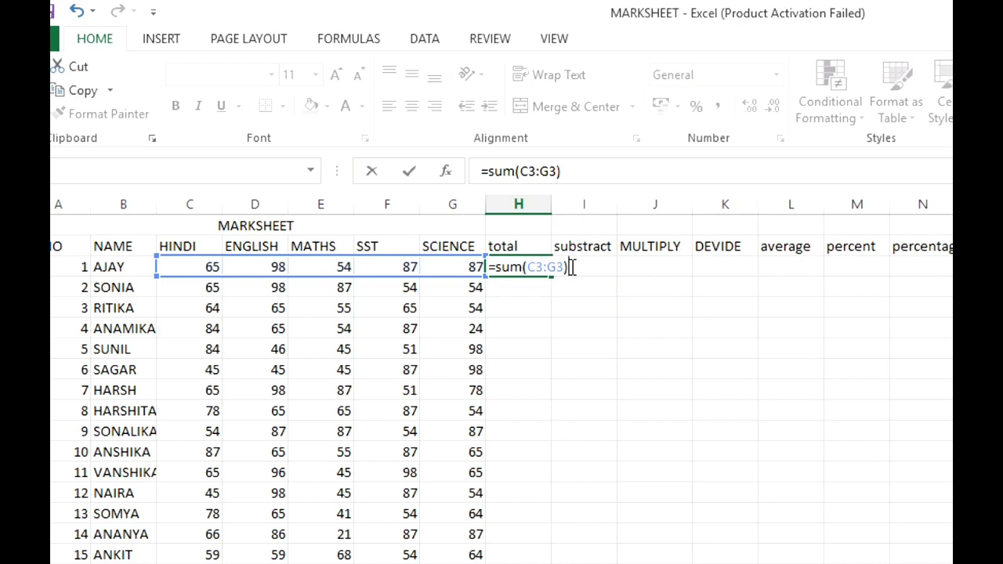
- Total the first student's marks in H3 with =SUM(C3:G3)
{"action": "key", "text": "Return"}
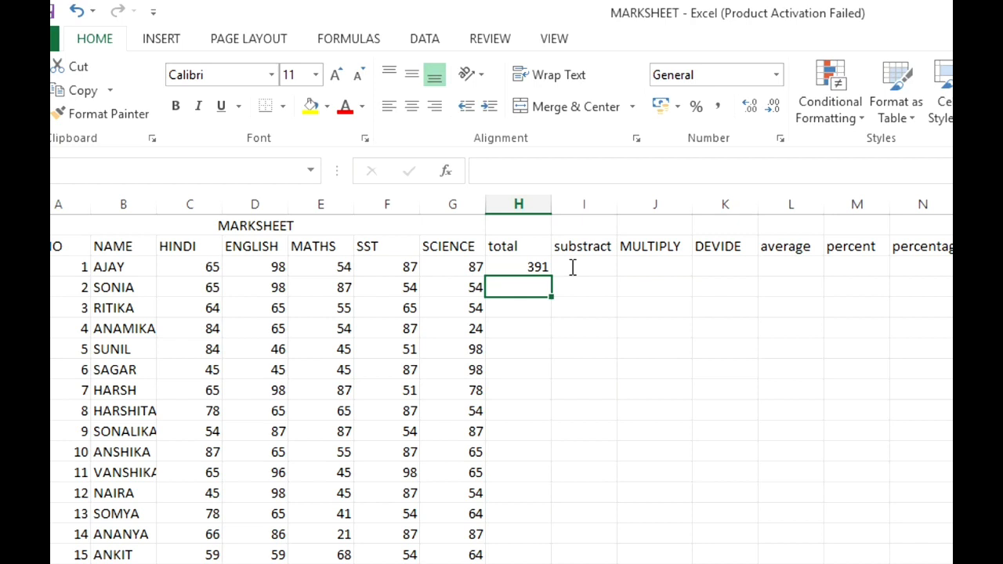
- Total the second student's marks in H4 by adding the individual subject cells with =C4+D4+E4+F4+G4
{"action": "type", "text": "="}
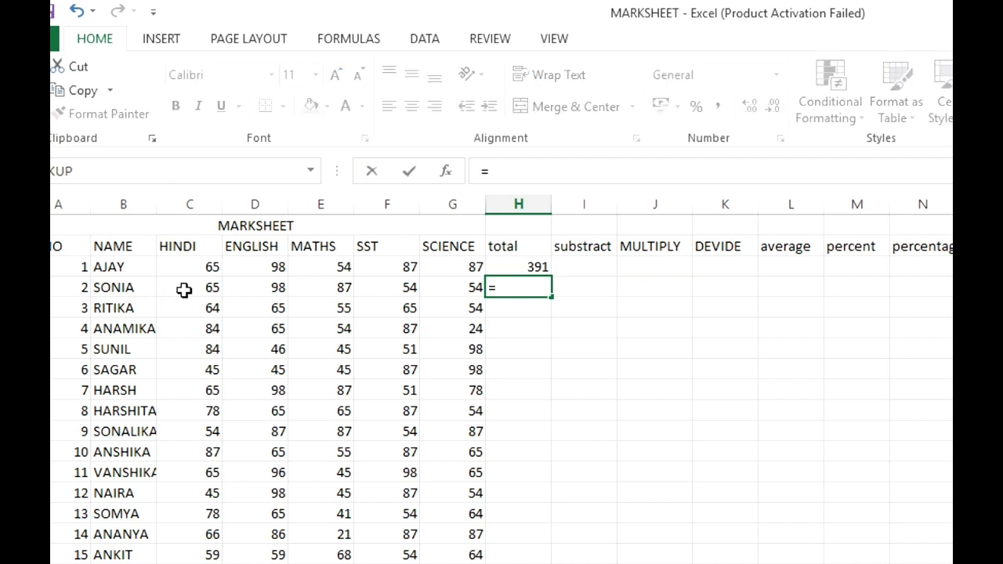
{"action": "left_click", "coordinate": [203, 284]}
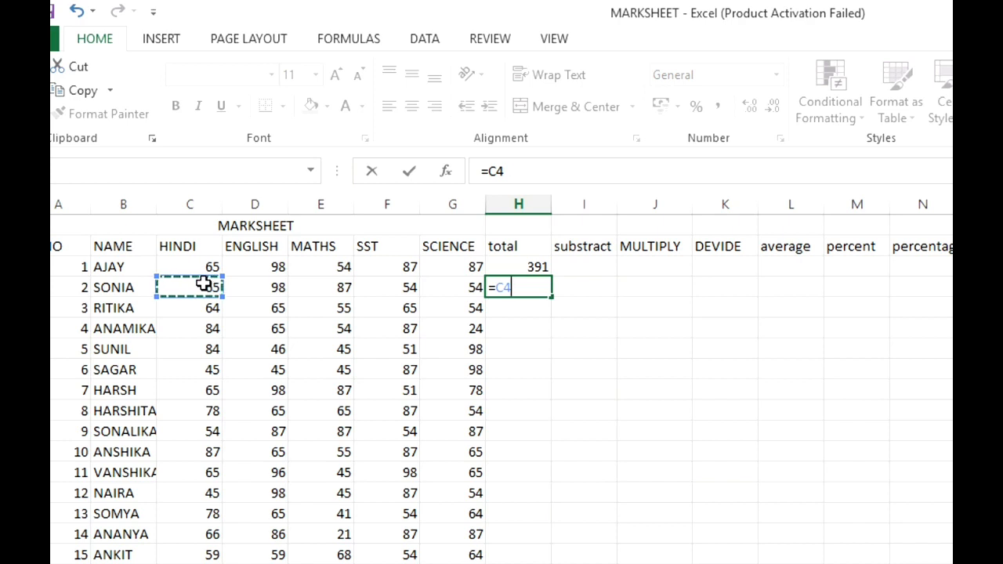
{"action": "type", "text": "+"}
{"action": "left_click", "coordinate": [246, 287]}
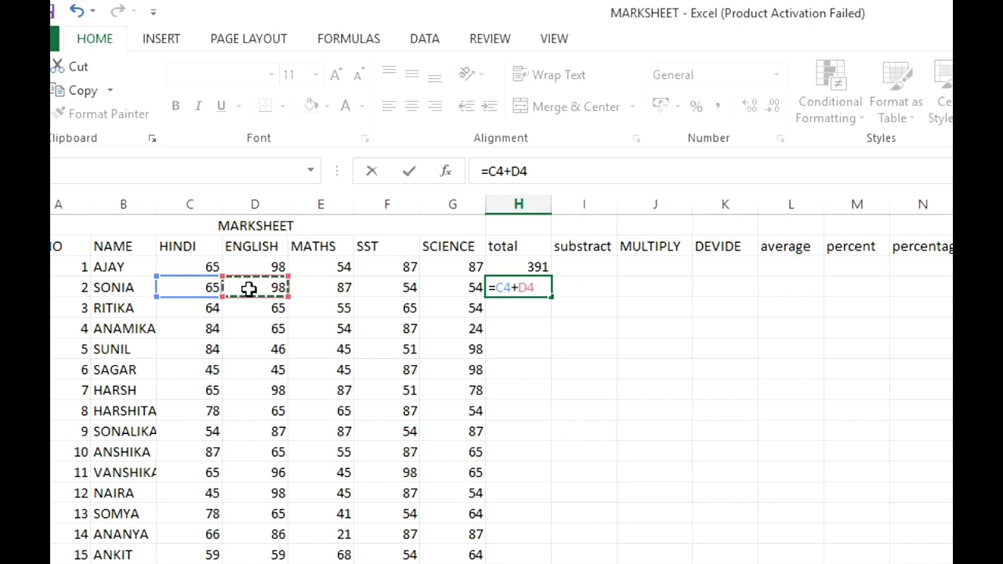
{"action": "type", "text": "+"}
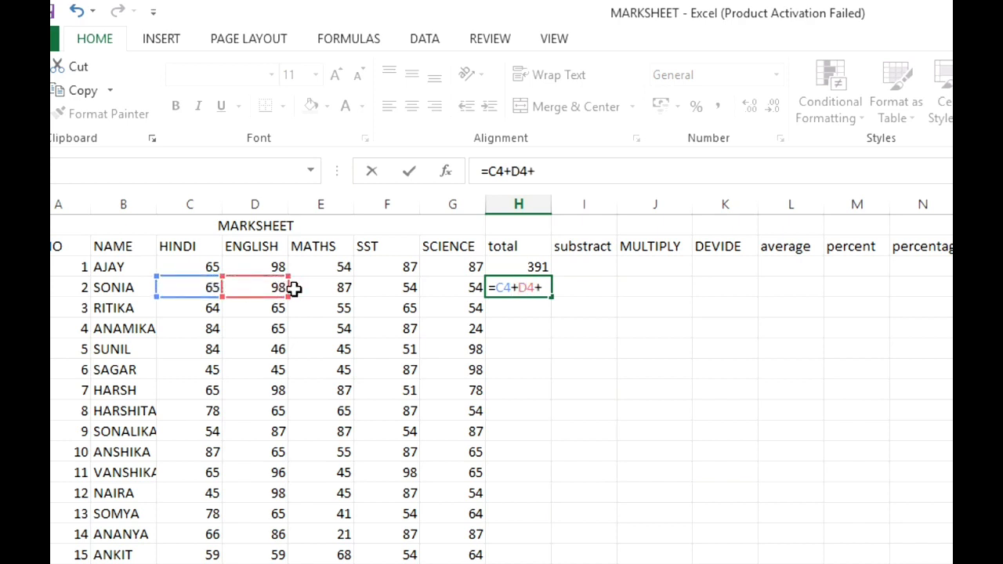
{"action": "left_click", "coordinate": [302, 288]}
{"action": "type", "text": "+"}
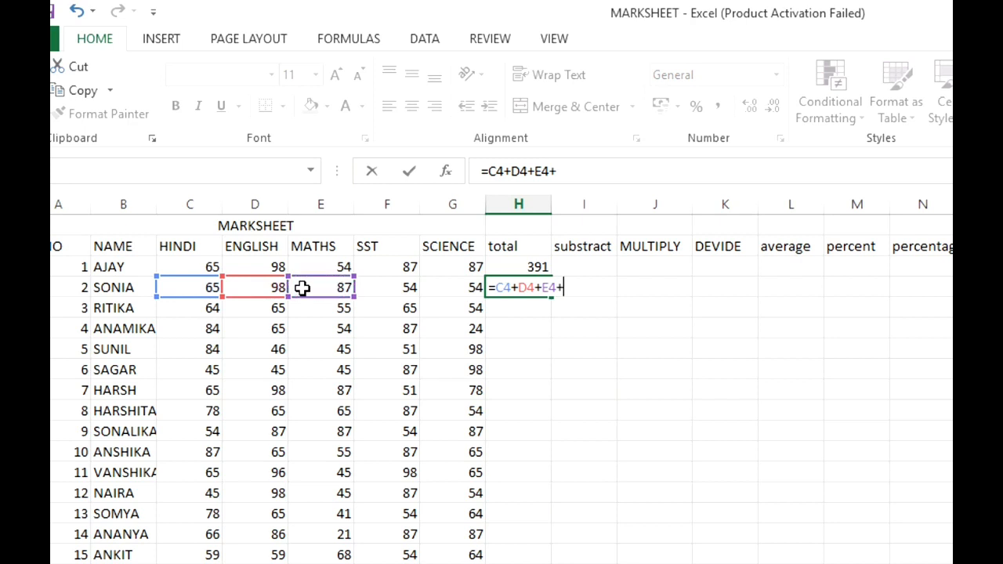
{"action": "left_click", "coordinate": [386, 288]}
{"action": "type", "text": "+"}
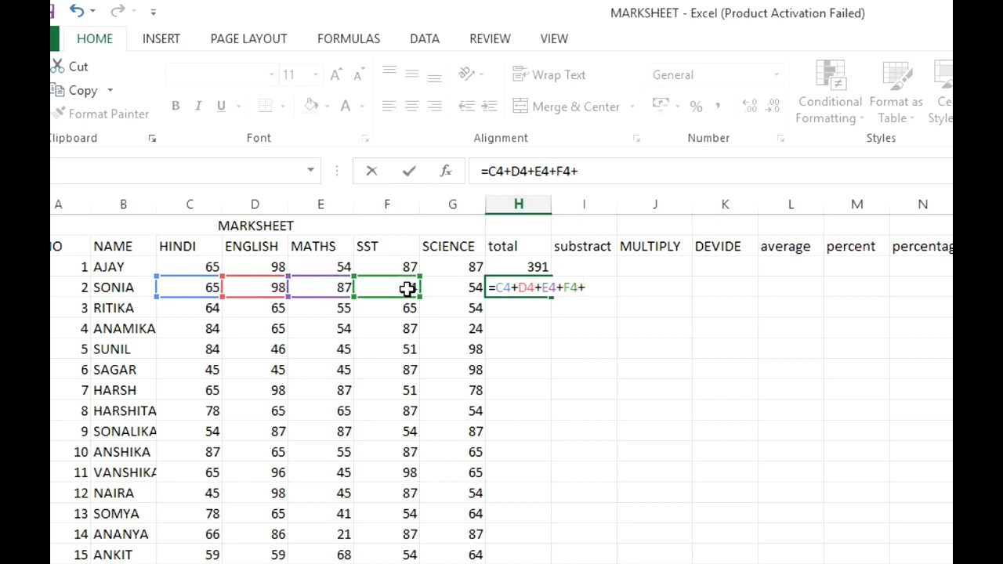
{"action": "left_click", "coordinate": [425, 286]}
{"action": "key", "text": "Return"}
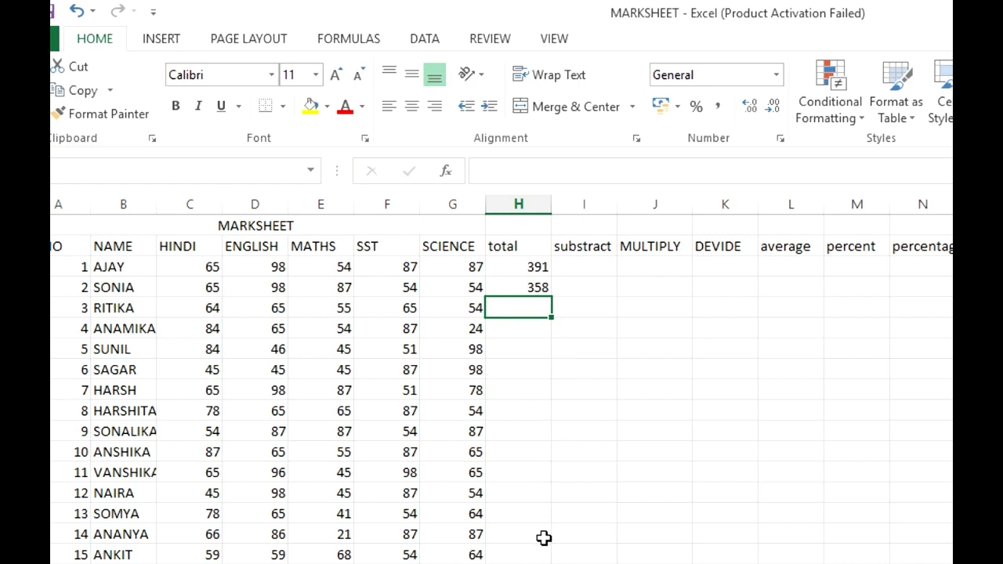
- Fill the SUM formula from H3 down the total column through row 17 and check the copied formulas
{"action": "left_click", "coordinate": [502, 270]}
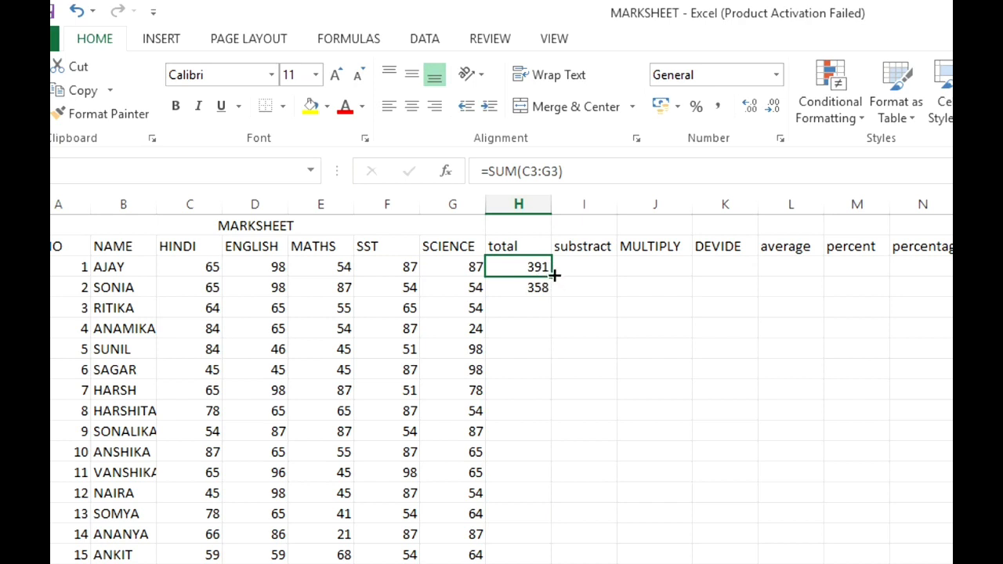
{"action": "left_click_drag", "start_coordinate": [554, 275], "coordinate": [548, 556]}
{"action": "left_click", "coordinate": [601, 531]}
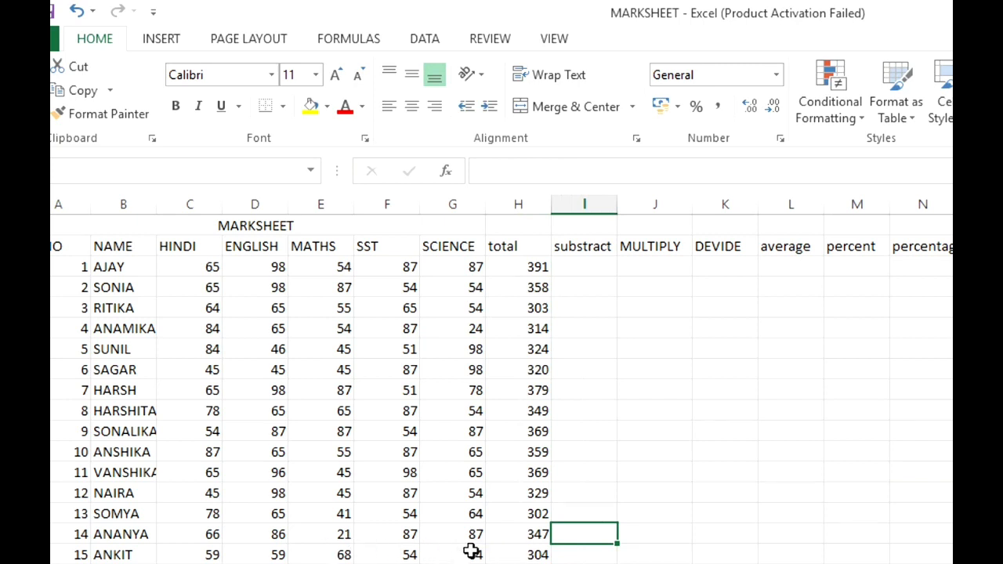
{"action": "left_click", "coordinate": [516, 554]}
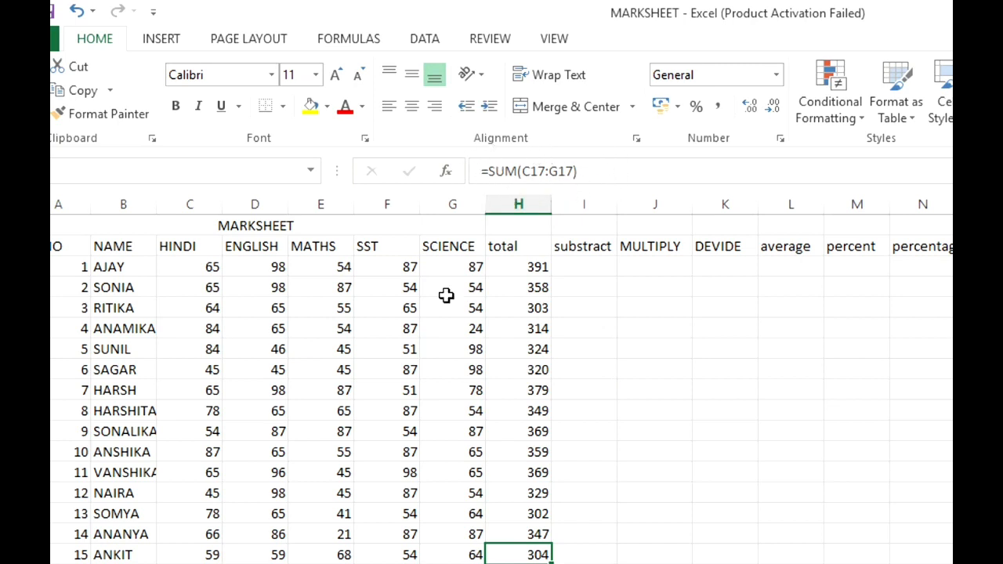
{"action": "left_click", "coordinate": [529, 534]}
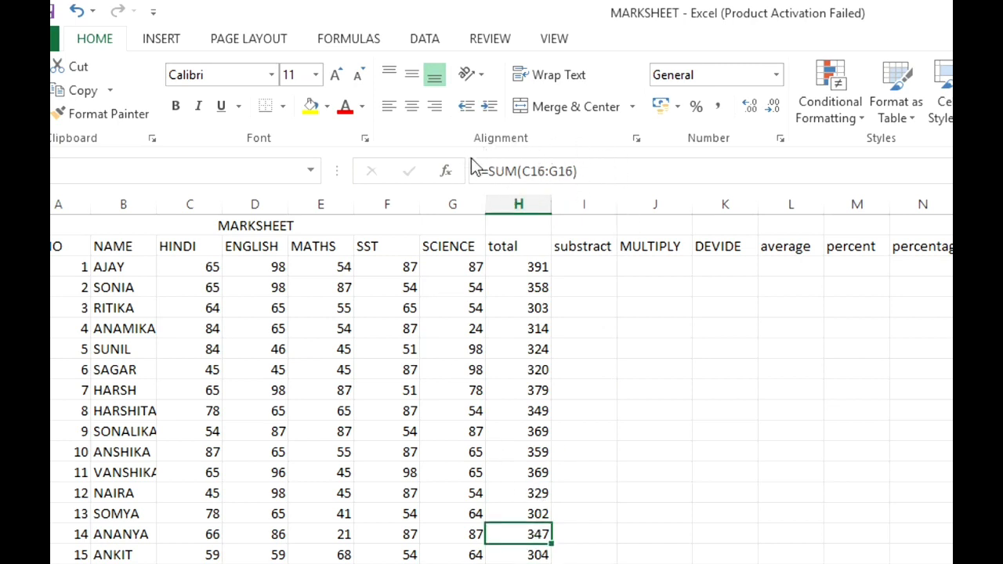
{"action": "left_click", "coordinate": [538, 513]}
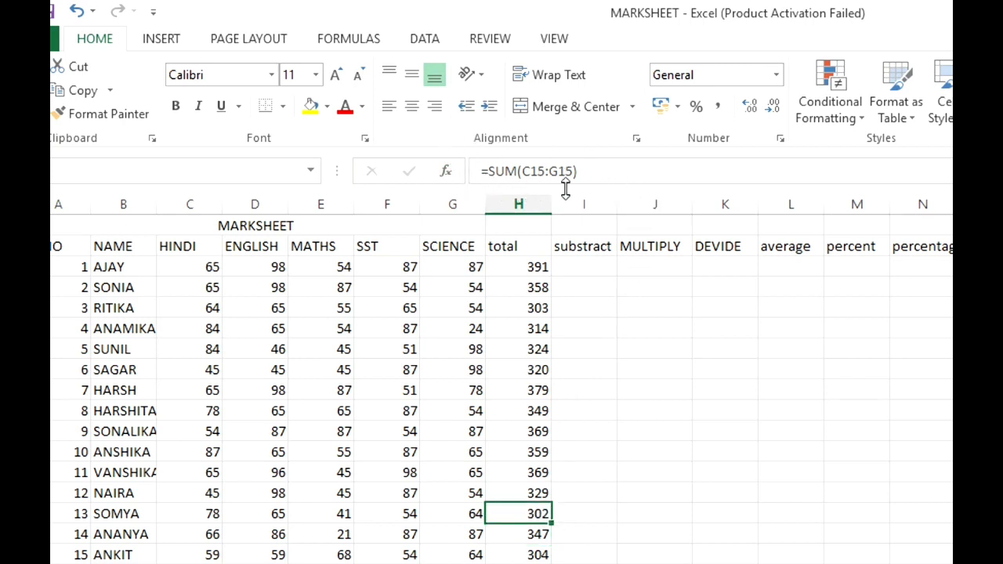
{"action": "left_click", "coordinate": [518, 268]}
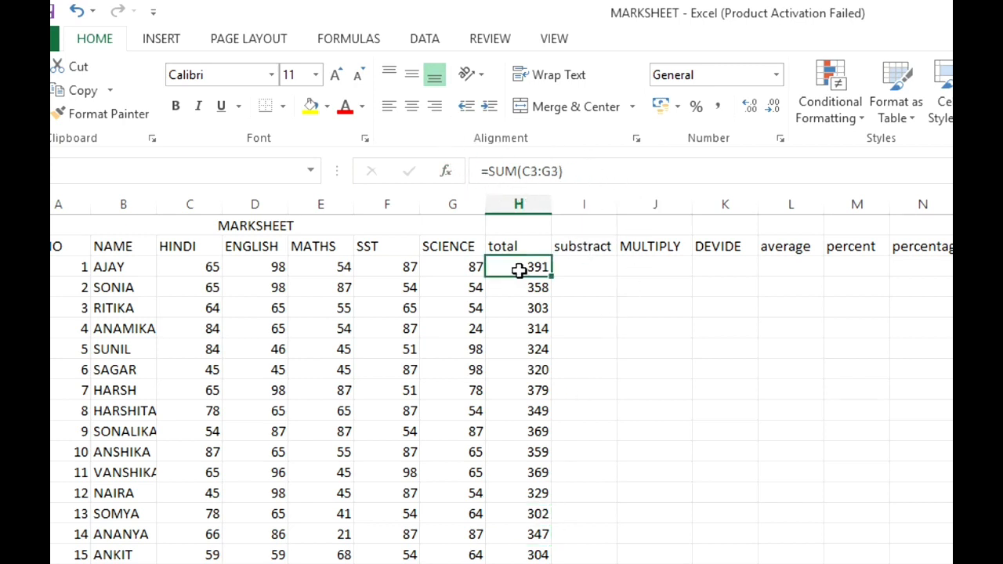
{"action": "left_click", "coordinate": [584, 267]}
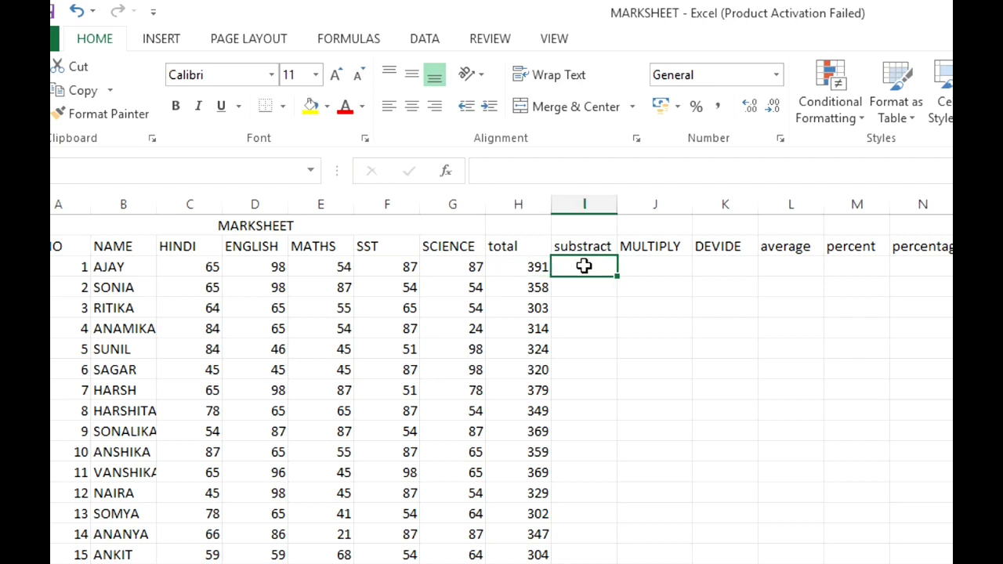
{"action": "left_click", "coordinate": [528, 265]}
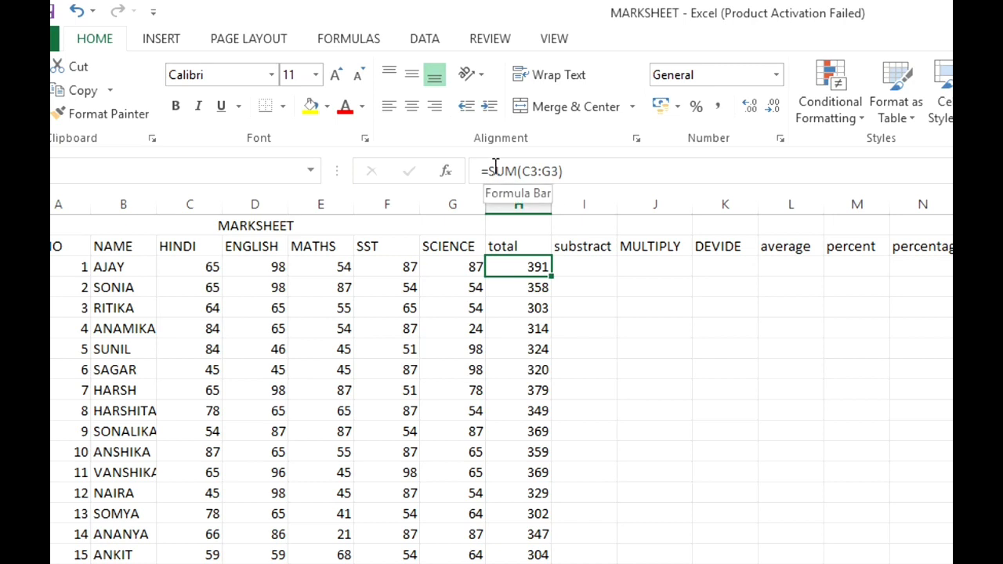
- Subtract the first student's MATHS mark from the ENGLISH mark in I3 with =D3-E3
{"action": "left_click", "coordinate": [583, 268]}
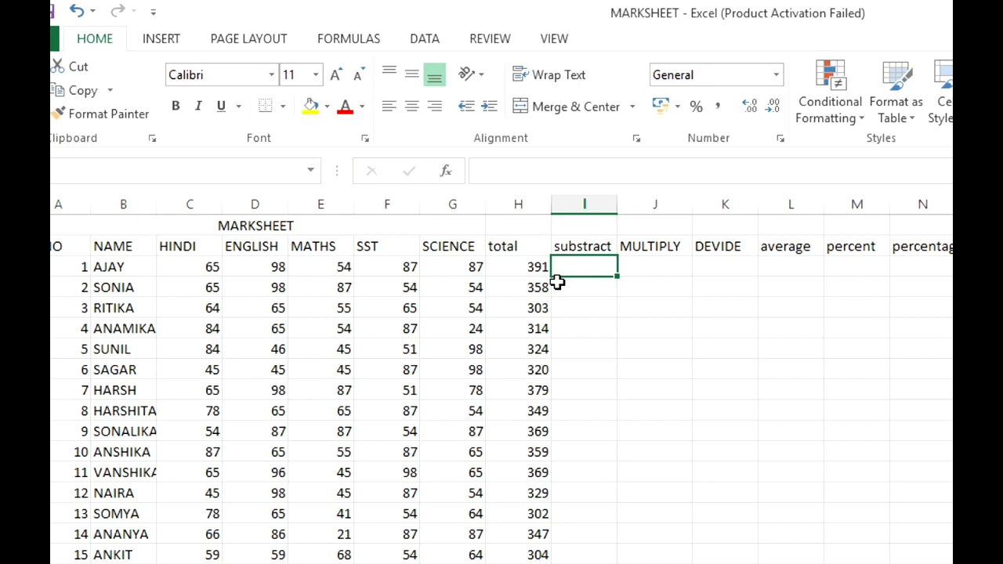
{"action": "type", "text": "="}
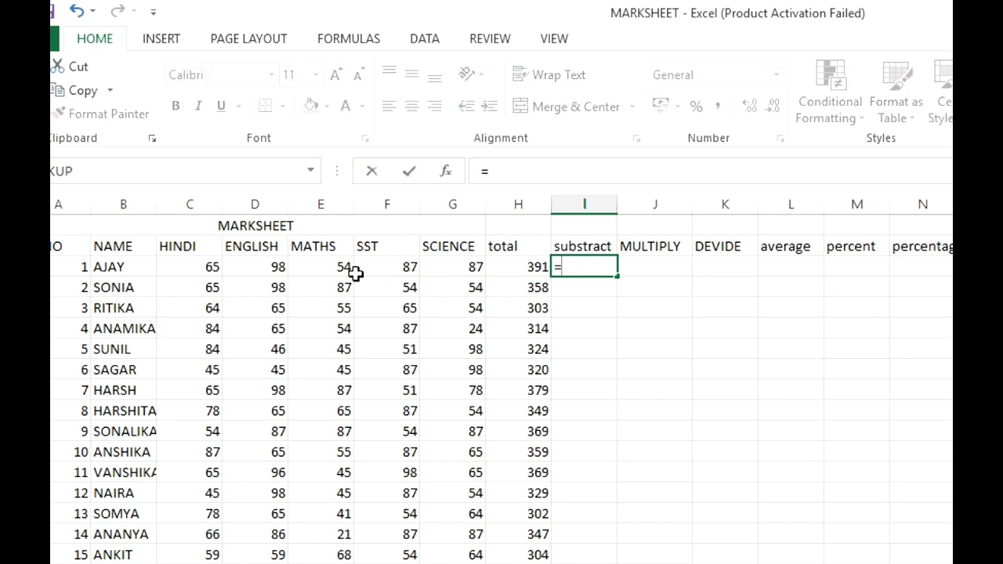
{"action": "left_click", "coordinate": [264, 268]}
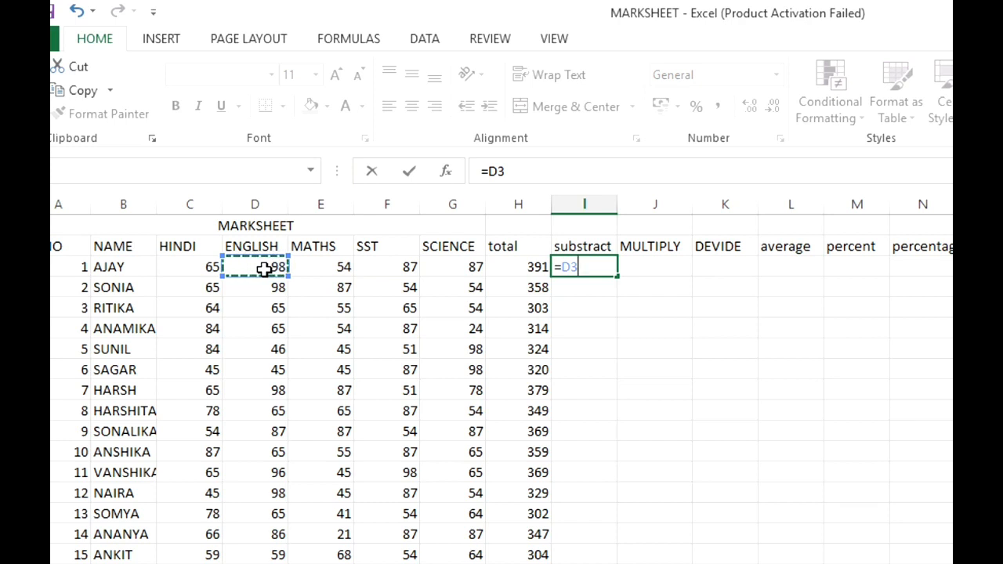
{"action": "type", "text": "-"}
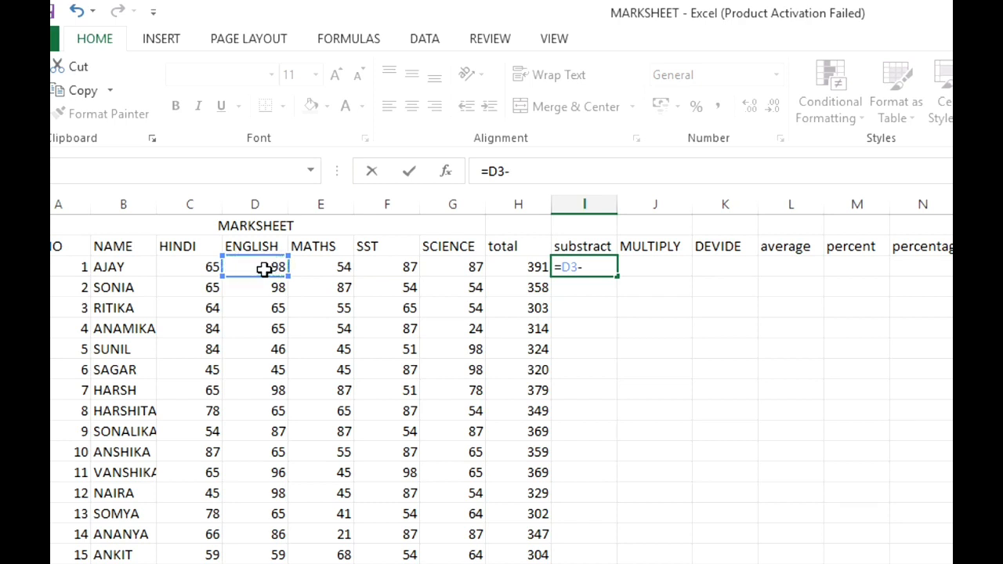
{"action": "left_click", "coordinate": [322, 274]}
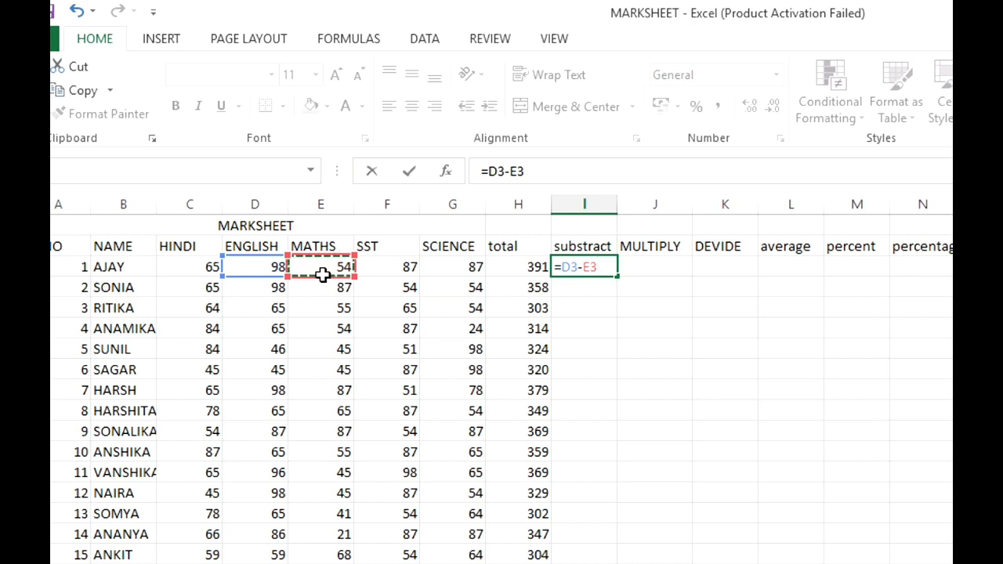
{"action": "key", "text": "Return"}
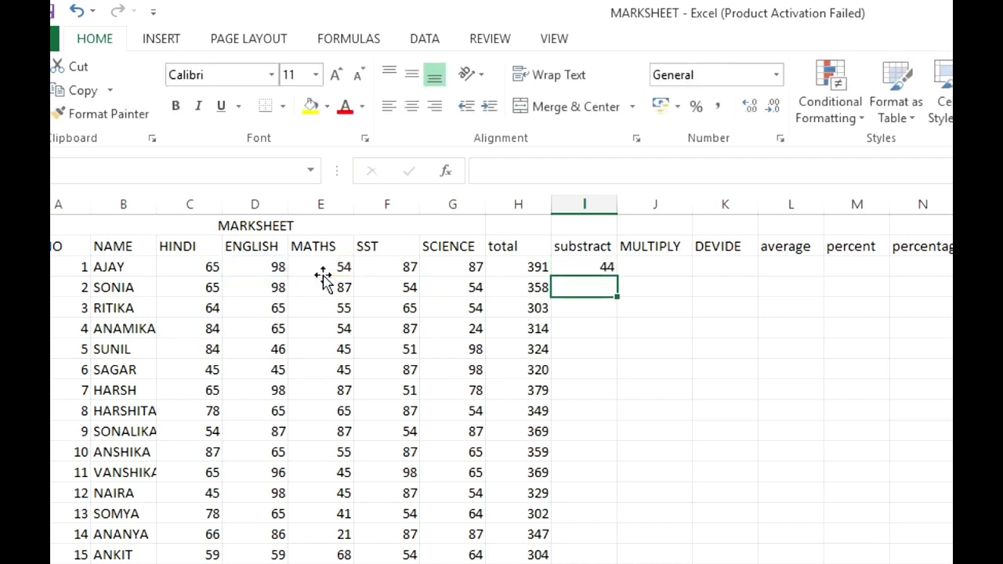
- Fill the subtraction formula from I3 down the substract column through row 17 and check the copied formulas
{"action": "left_click", "coordinate": [583, 264]}
{"action": "left_click_drag", "start_coordinate": [613, 270], "coordinate": [592, 546]}
{"action": "left_click", "coordinate": [591, 546]}
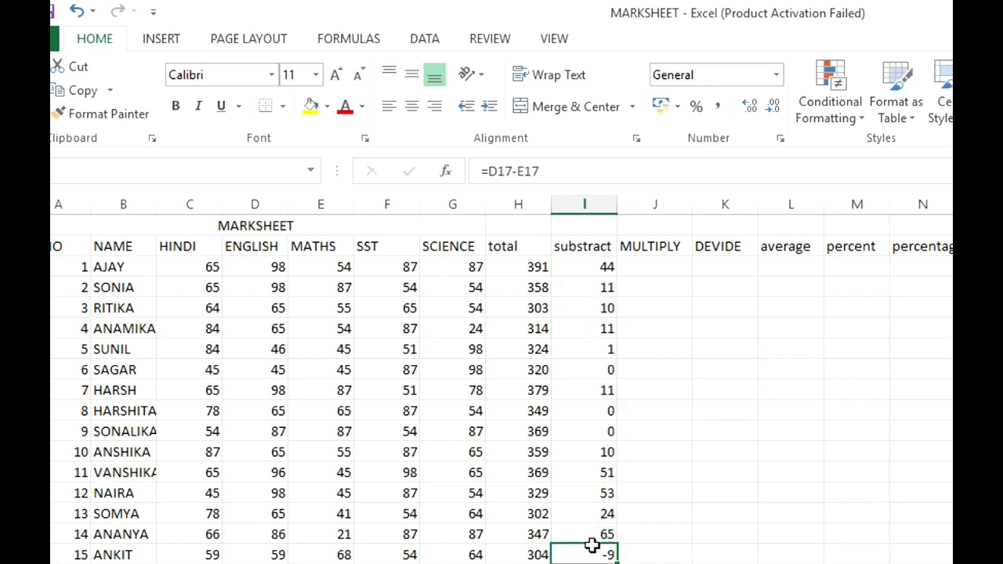
{"action": "left_click", "coordinate": [590, 533]}
{"action": "left_click", "coordinate": [591, 510]}
{"action": "left_click", "coordinate": [593, 492]}
{"action": "left_click", "coordinate": [593, 472]}
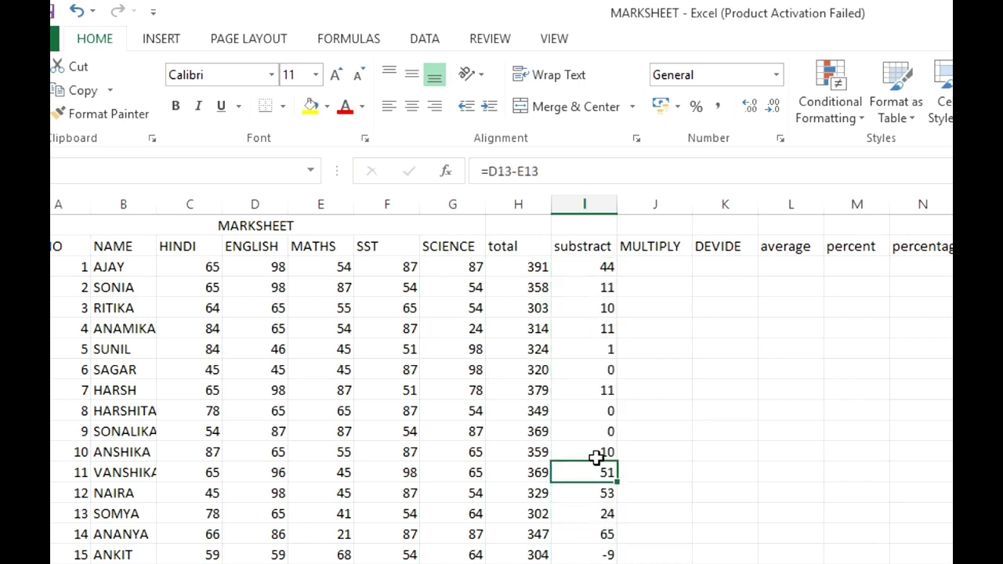
{"action": "left_click", "coordinate": [597, 451]}
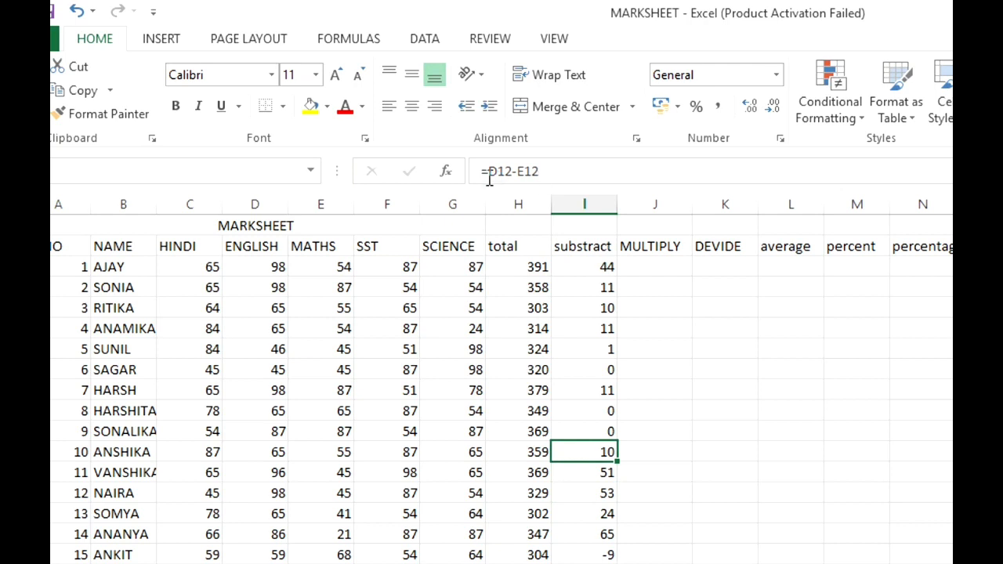
- Multiply the HINDI and ENGLISH marks in J3 with =C3*D3 and fill the formula down the MULTIPLY column through row 17
{"action": "left_click", "coordinate": [639, 266]}
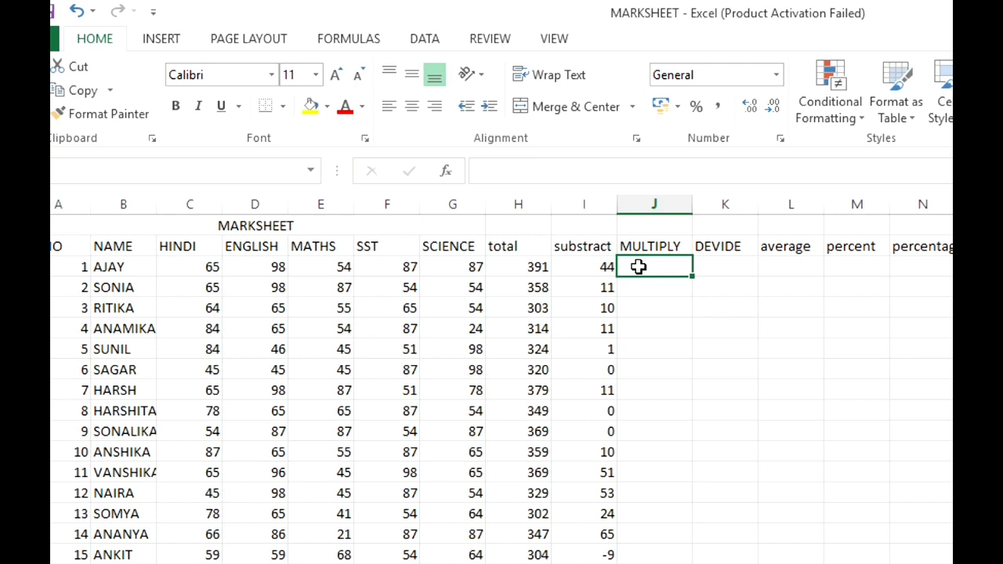
{"action": "type", "text": "="}
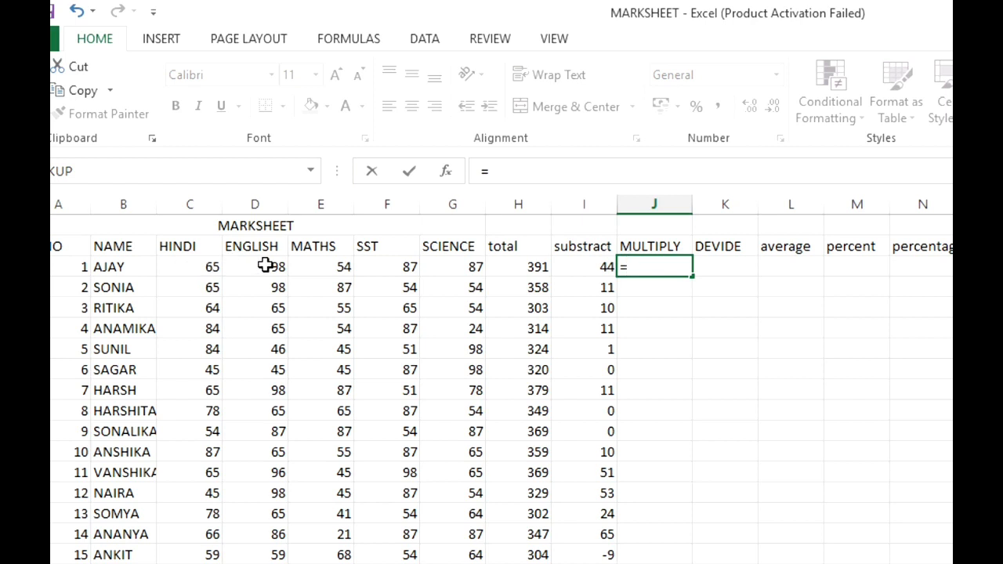
{"action": "left_click", "coordinate": [188, 266]}
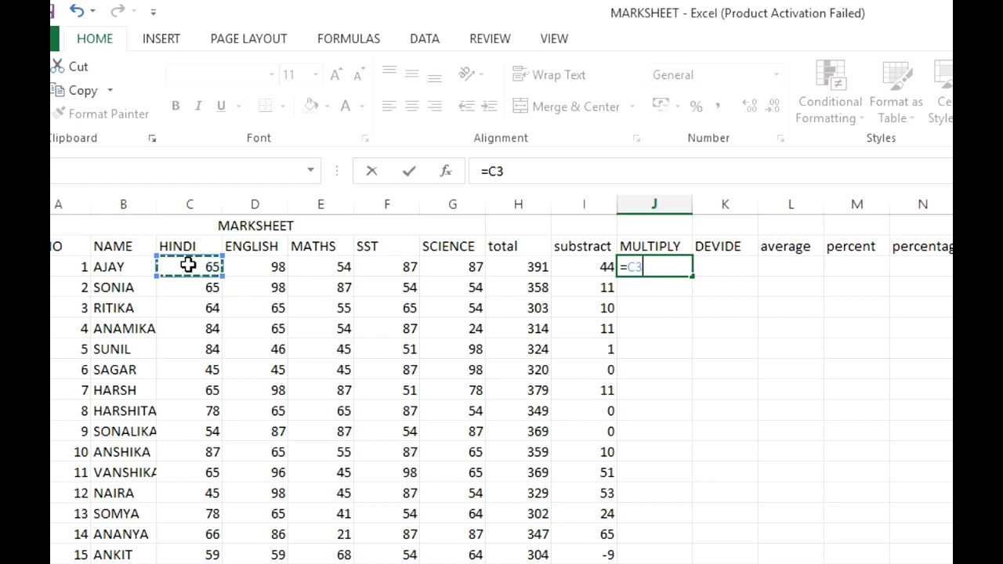
{"action": "type", "text": "*"}
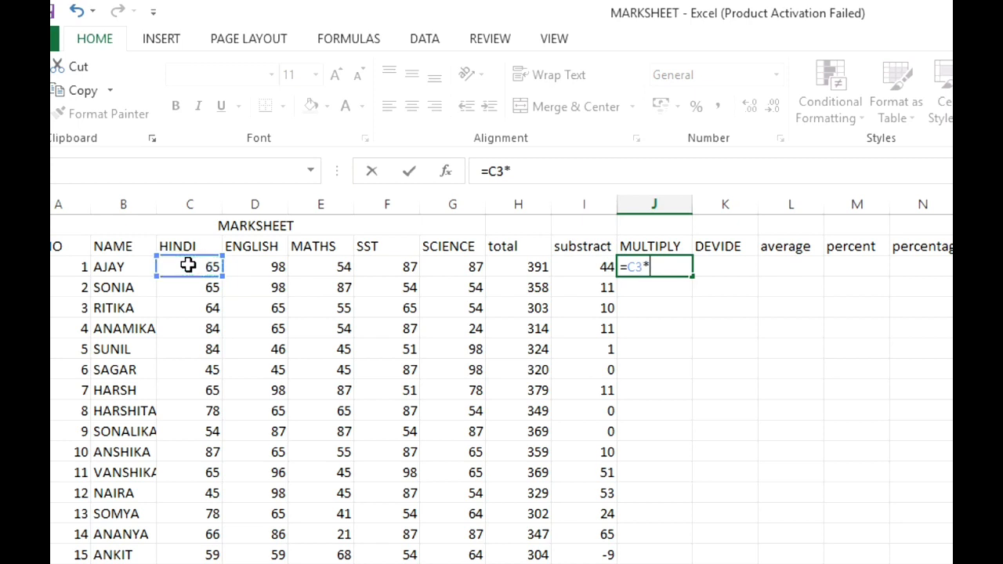
{"action": "left_click", "coordinate": [265, 261]}
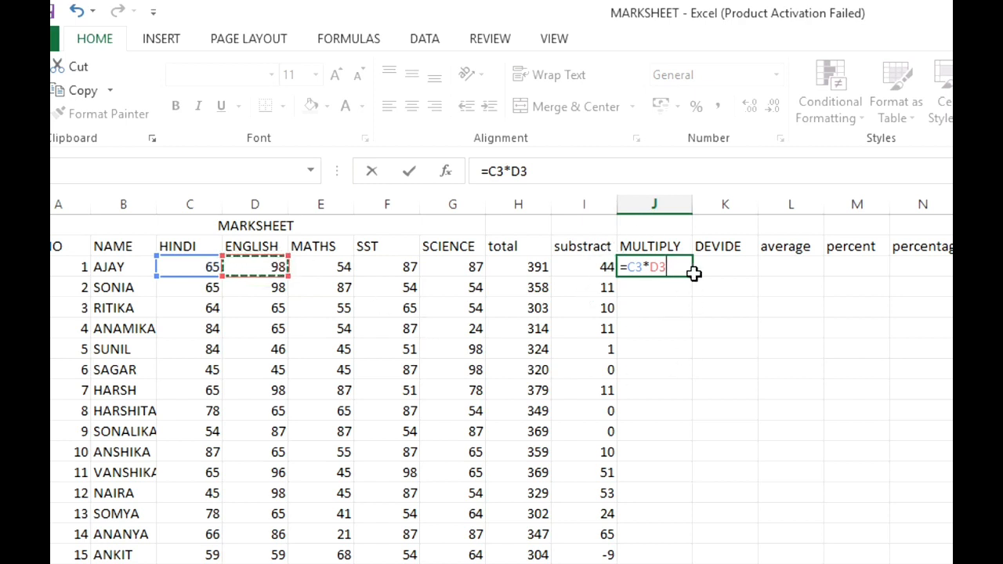
{"action": "key", "text": "Return"}
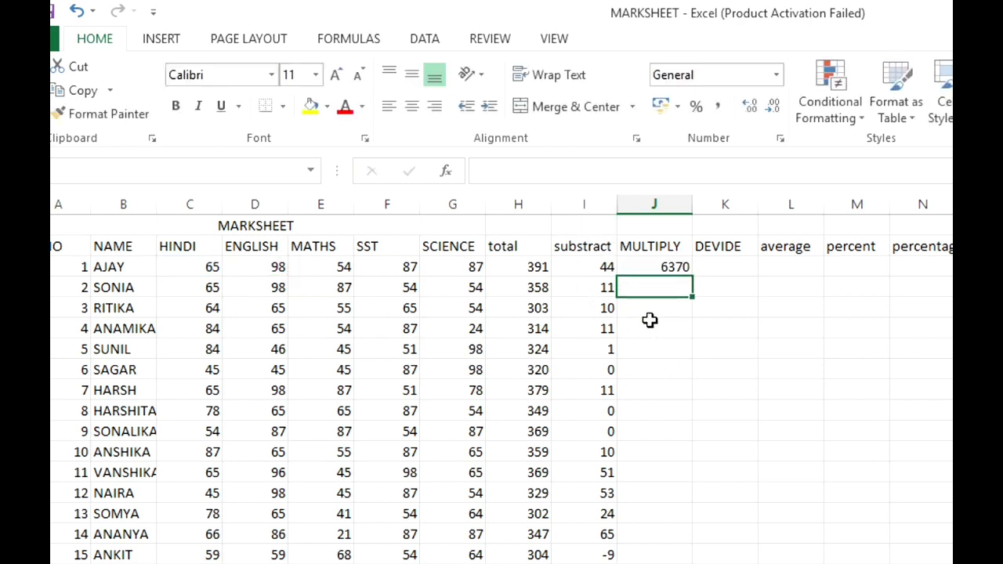
{"action": "left_click", "coordinate": [676, 269]}
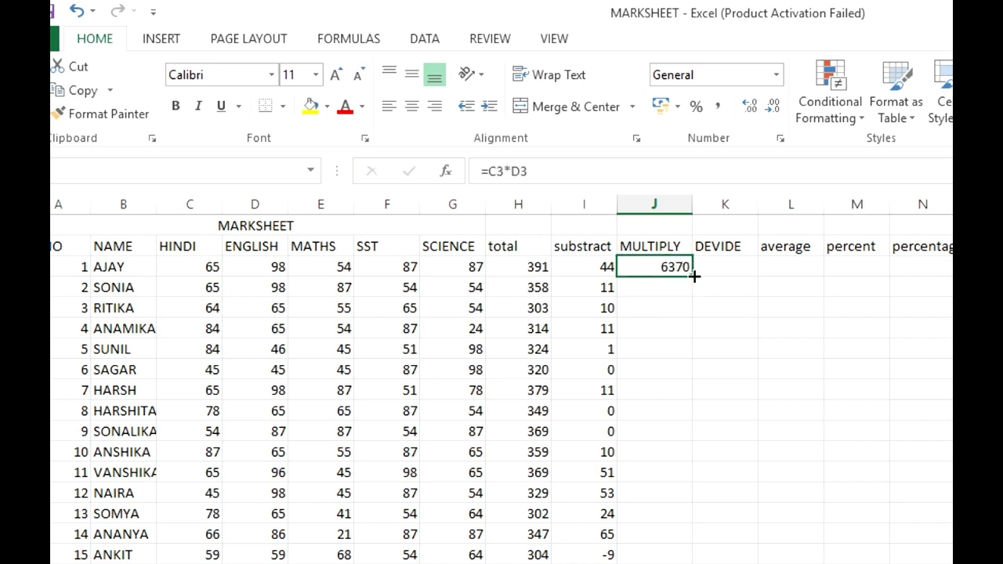
{"action": "left_click_drag", "start_coordinate": [694, 275], "coordinate": [704, 561]}
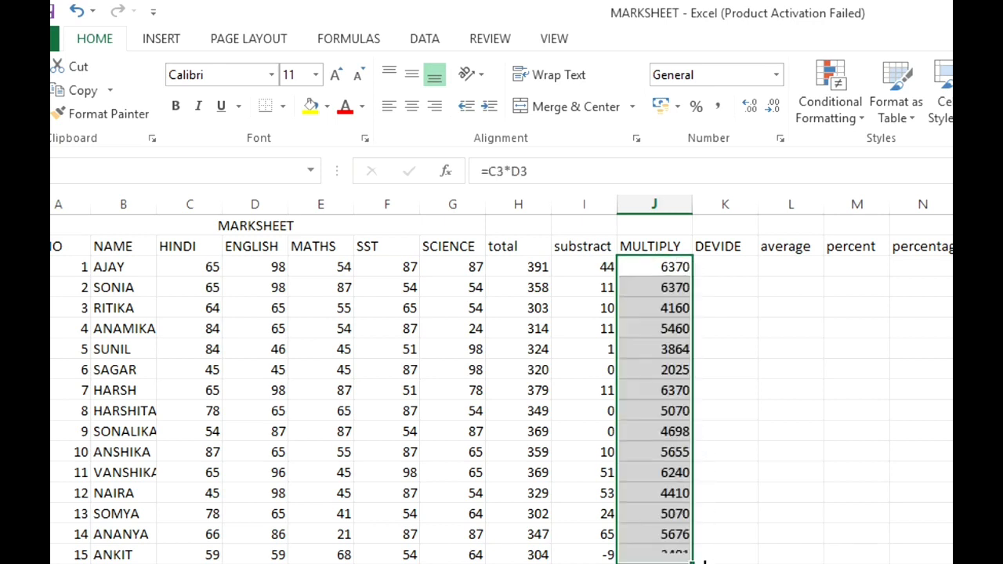
- Divide the ENGLISH mark by the HINDI mark in K3 with =D3/C3 and fill the formula down the DEVIDE column through row 17
{"action": "left_click", "coordinate": [741, 261]}
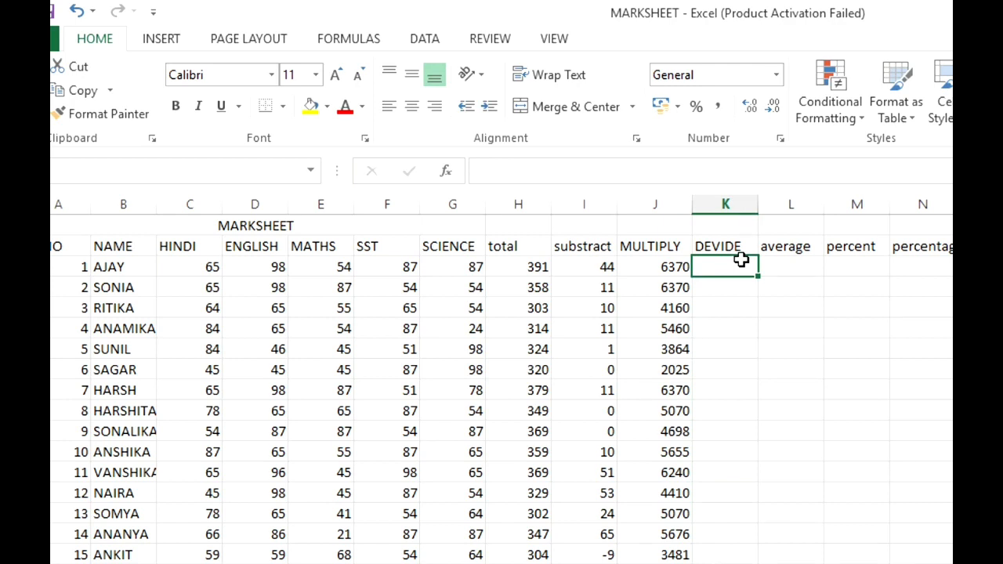
{"action": "type", "text": "="}
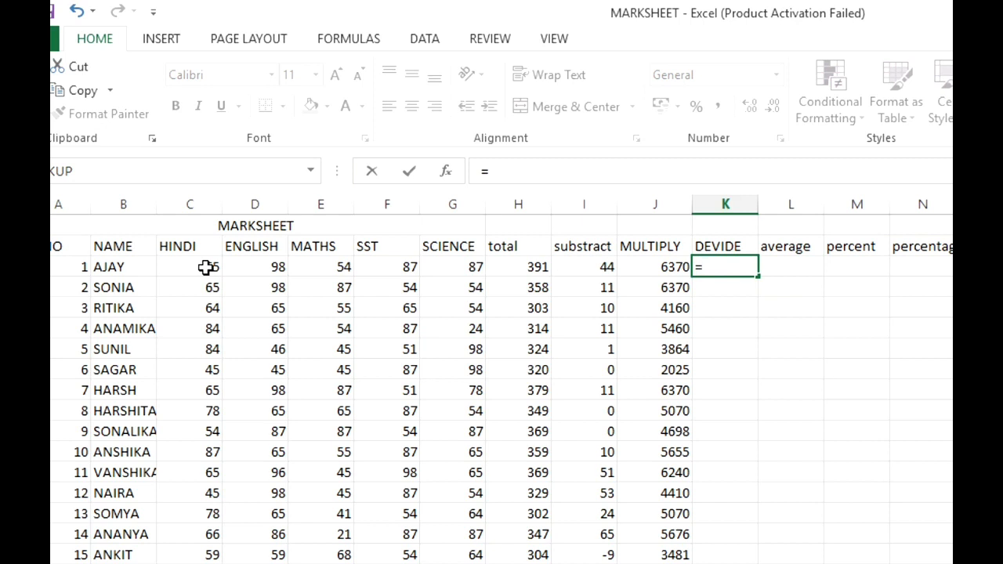
{"action": "left_click", "coordinate": [261, 267]}
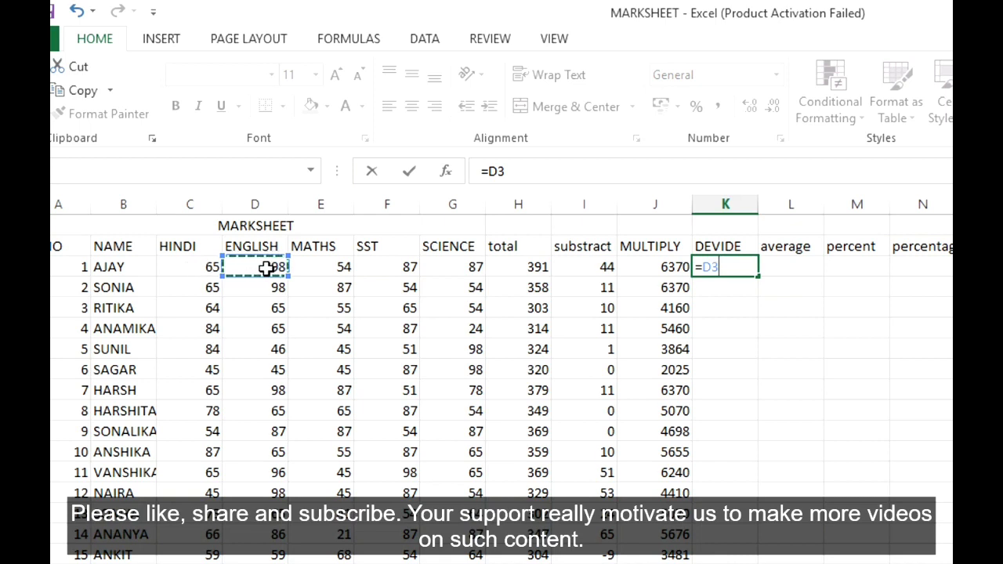
{"action": "type", "text": "/"}
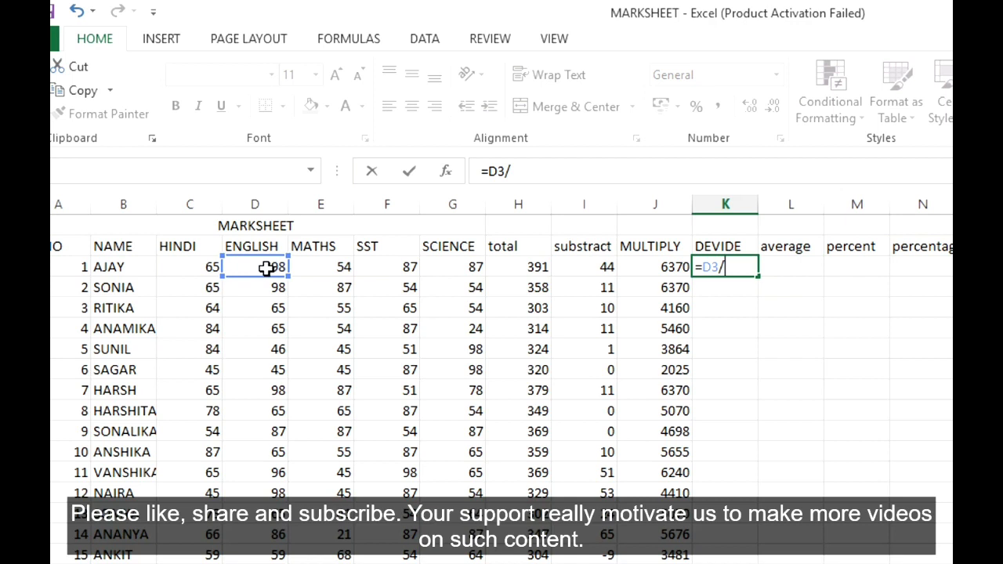
{"action": "left_click", "coordinate": [205, 267]}
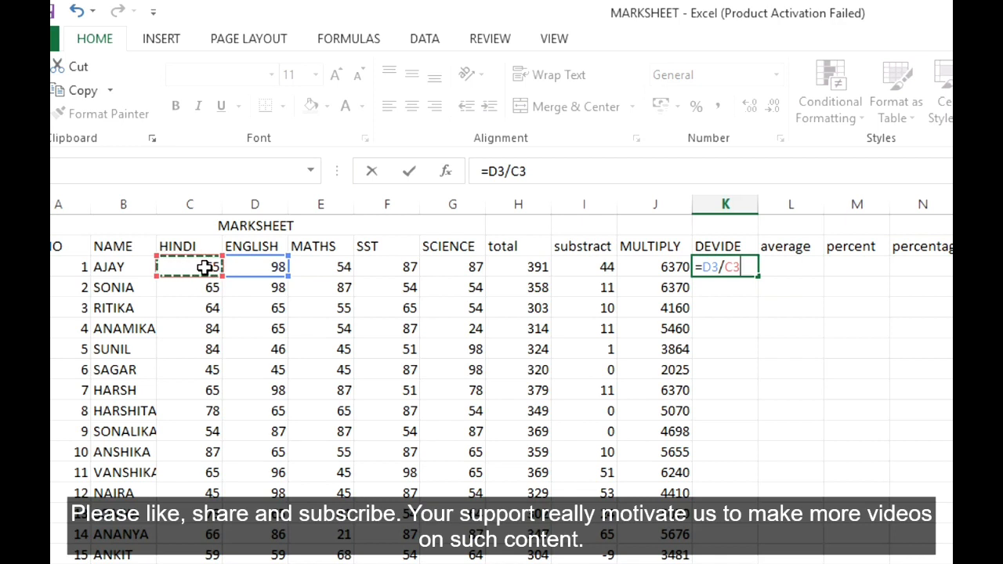
{"action": "key", "text": "Return"}
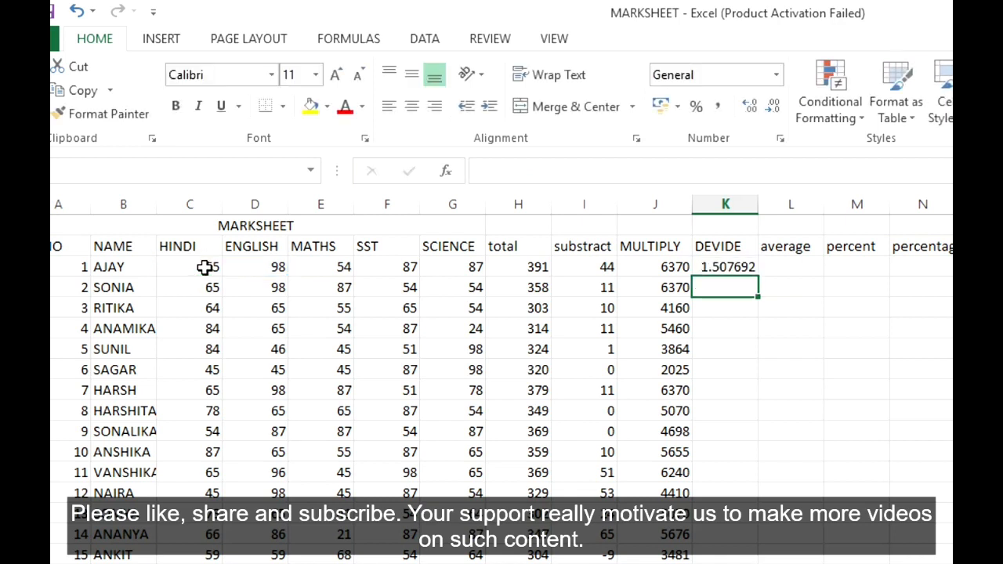
{"action": "left_click", "coordinate": [712, 266]}
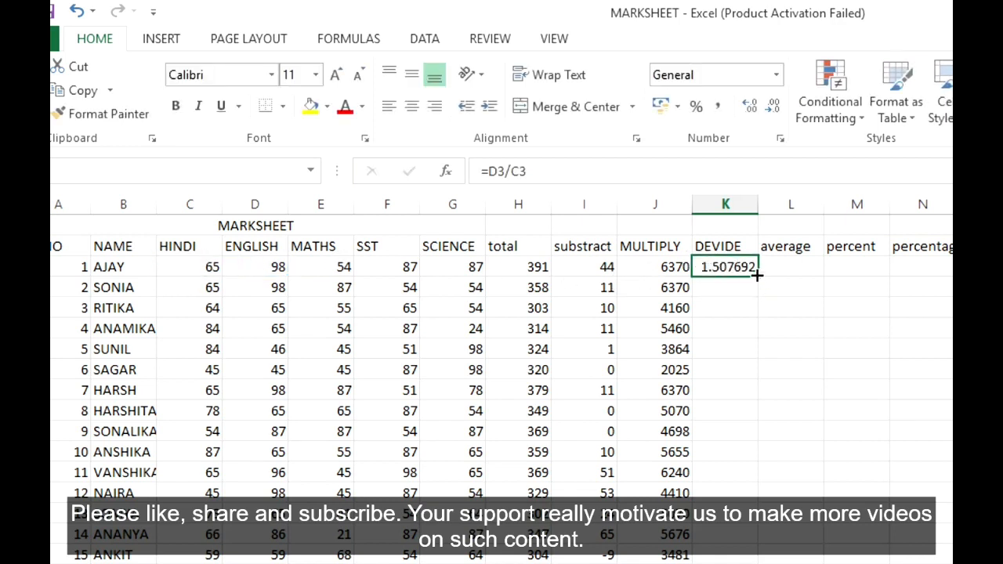
{"action": "left_click_drag", "start_coordinate": [757, 269], "coordinate": [758, 560]}
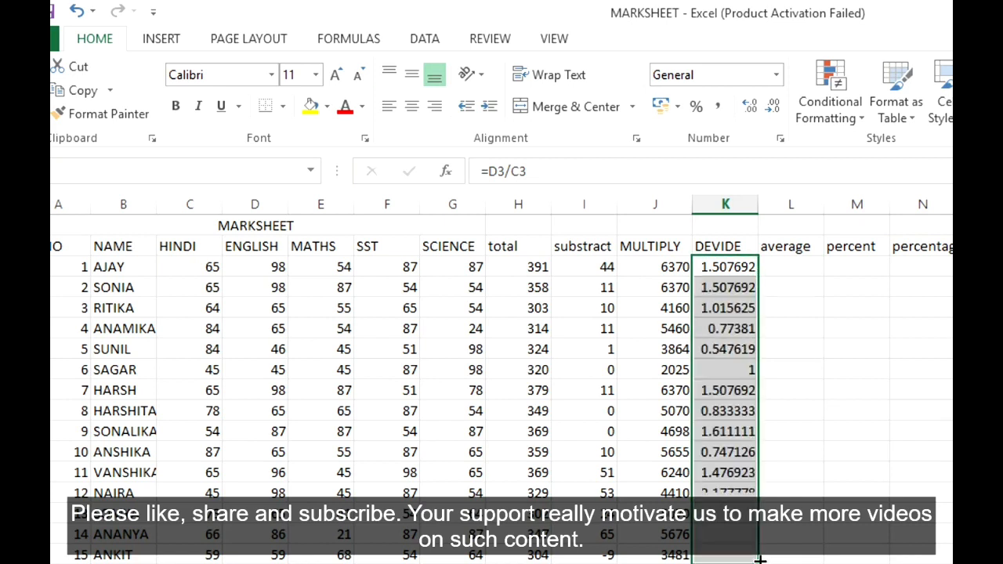
- Calculate the average of the first student's five subject marks in L3 with =AVERAGE(C3:G3)
{"action": "left_click", "coordinate": [792, 264]}
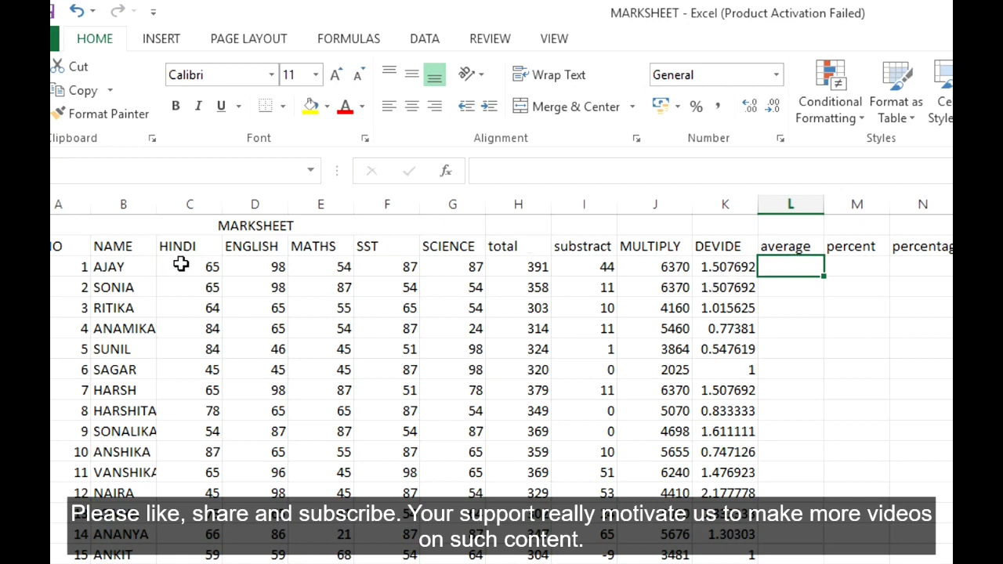
{"action": "left_click_drag", "start_coordinate": [181, 264], "coordinate": [449, 257]}
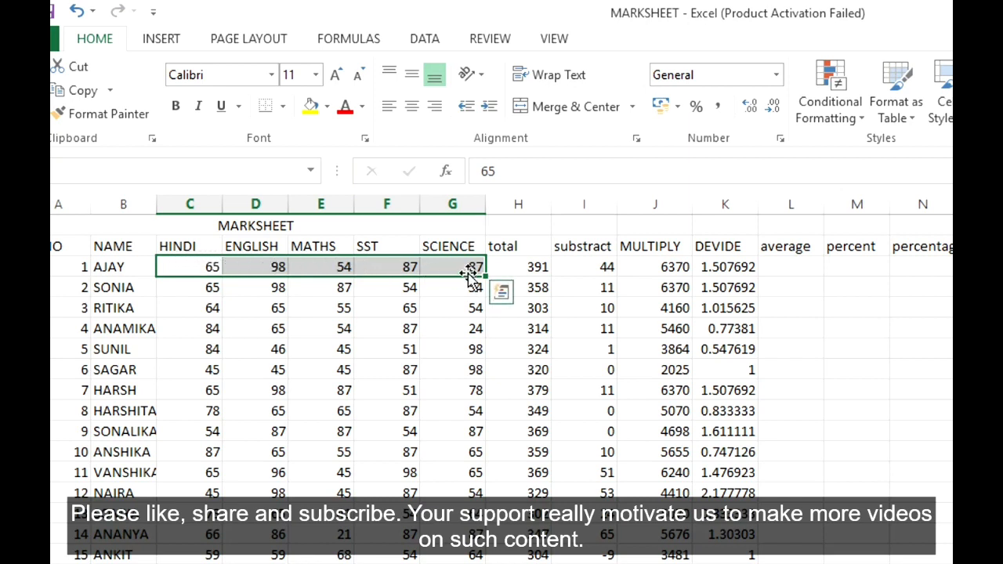
{"action": "left_click", "coordinate": [785, 268]}
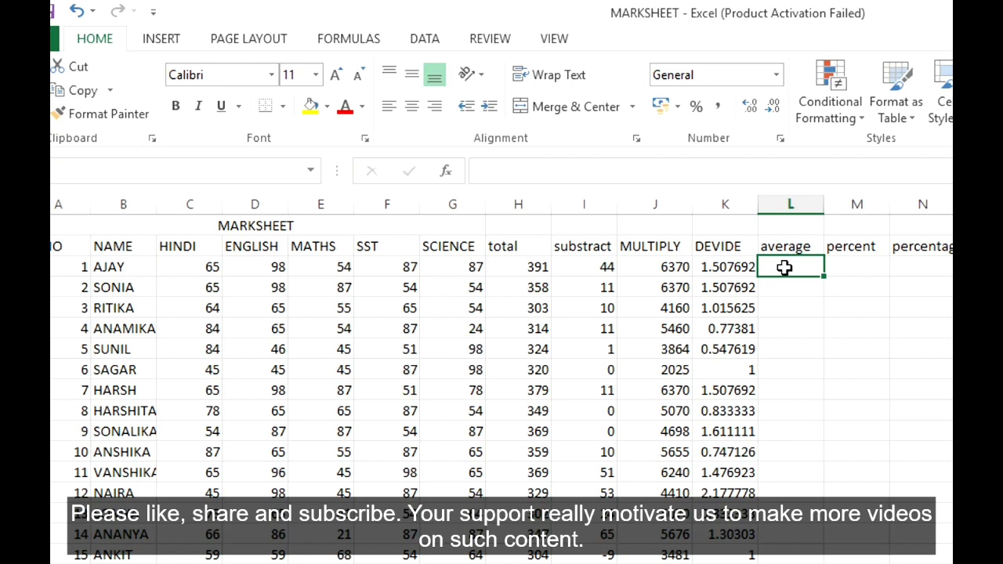
{"action": "type", "text": "="}
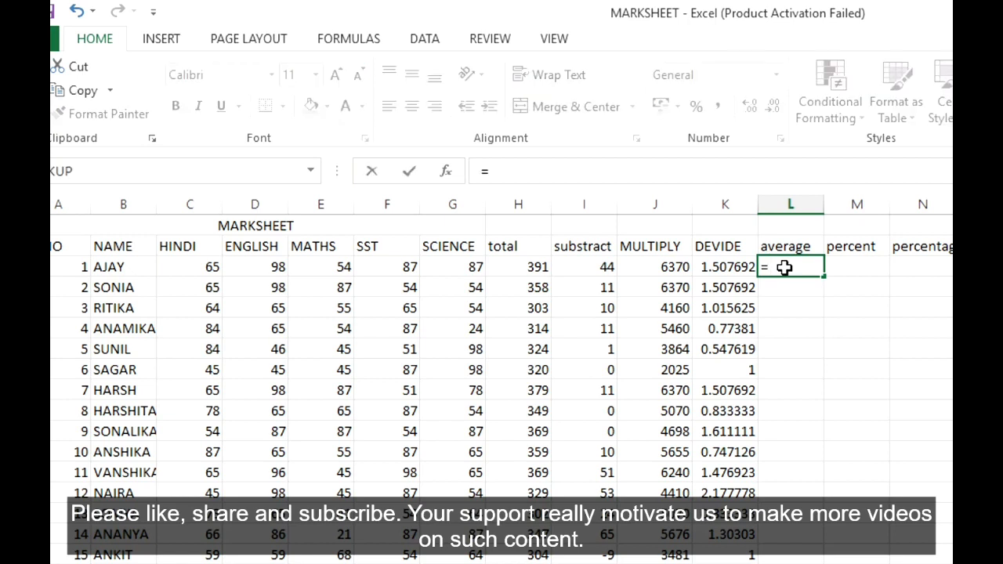
{"action": "type", "text": "ver"}
{"action": "key", "text": "BackSpace"}
{"action": "key", "text": "BackSpace"}
{"action": "key", "text": "BackSpace"}
{"action": "key", "text": "BackSpace"}
{"action": "type", "text": "=a"}
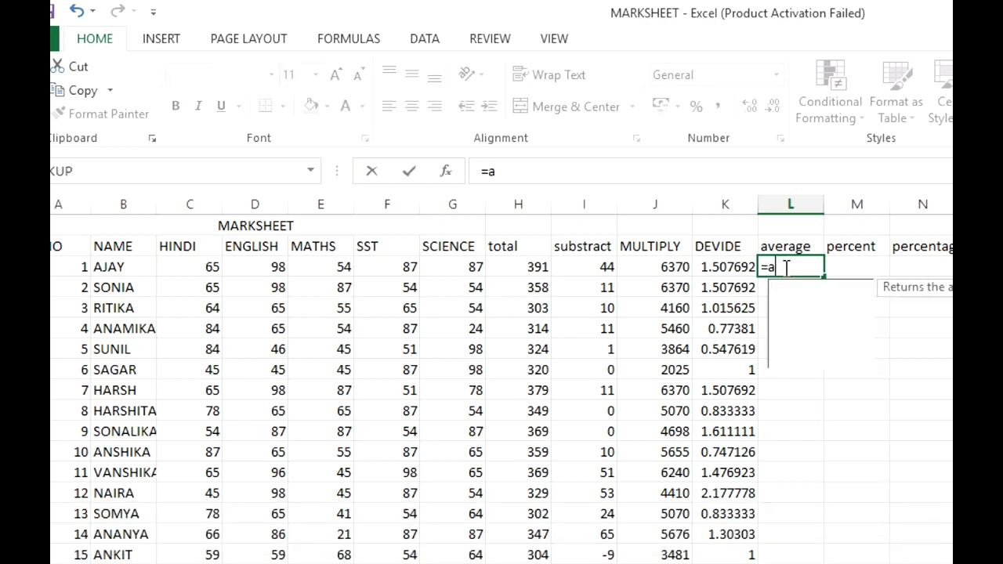
{"action": "type", "text": "verage("}
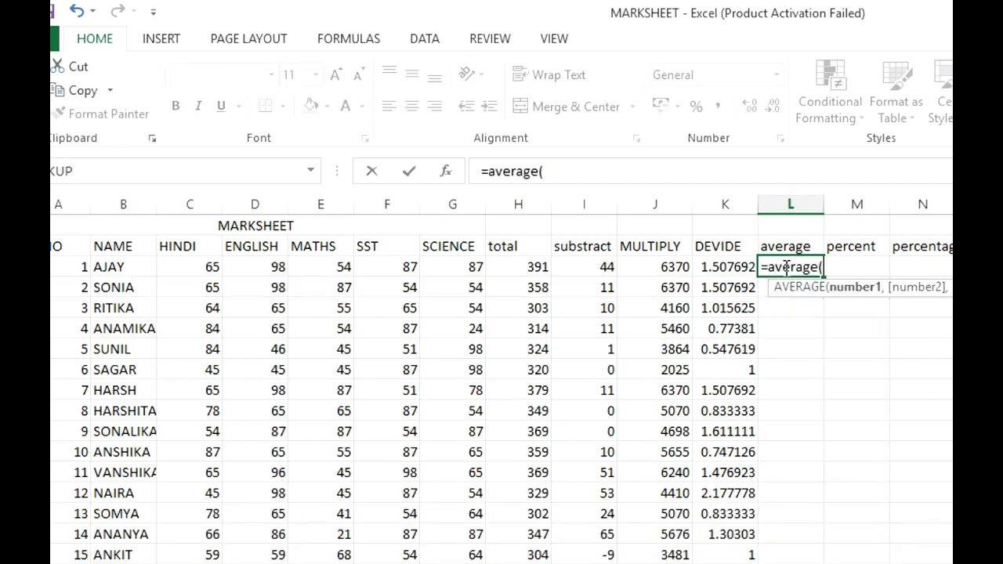
{"action": "left_click_drag", "start_coordinate": [185, 270], "coordinate": [459, 267]}
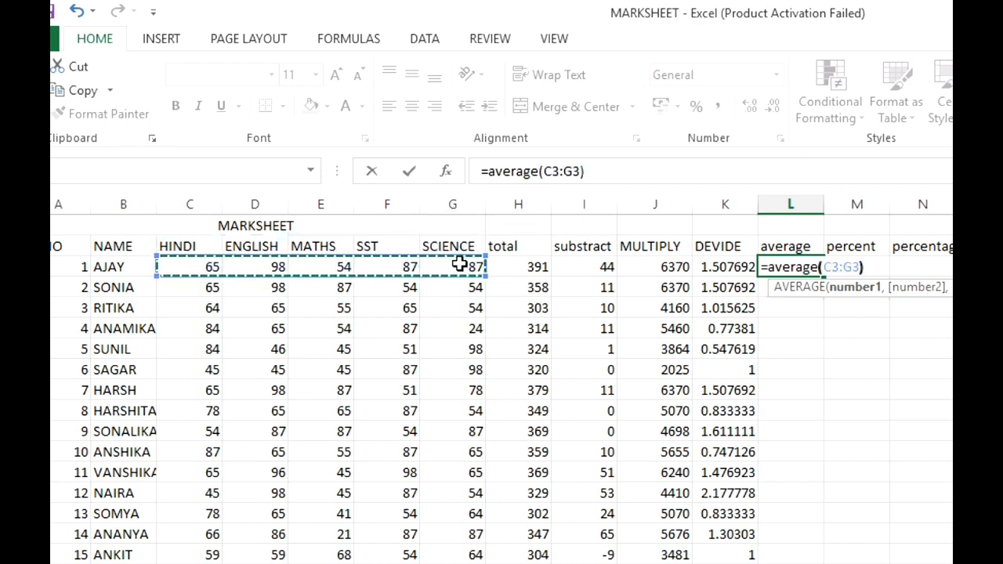
{"action": "type", "text": ")"}
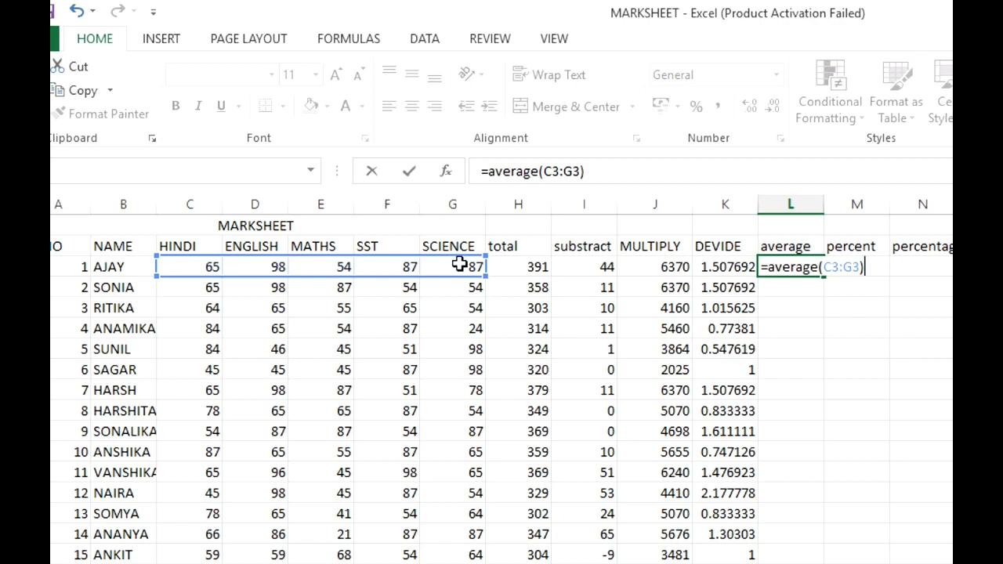
{"action": "key", "text": "Return"}
- Fill the AVERAGE formula from L3 down the average column through row 17
{"action": "left_click", "coordinate": [774, 266]}
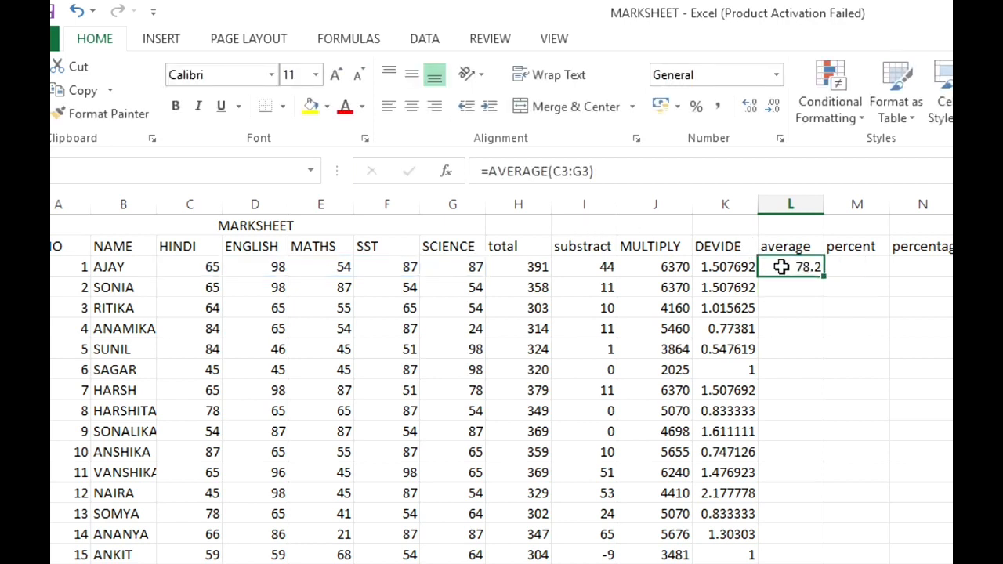
{"action": "left_click_drag", "start_coordinate": [822, 273], "coordinate": [822, 541]}
{"action": "left_click", "coordinate": [815, 537]}
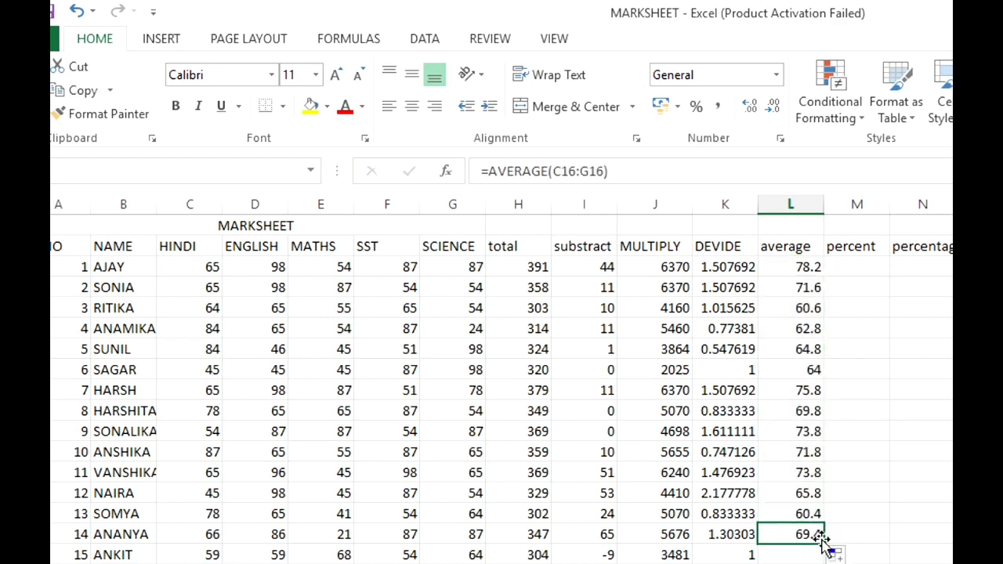
{"action": "left_click_drag", "start_coordinate": [822, 556], "coordinate": [823, 558]}
{"action": "left_click", "coordinate": [940, 492]}
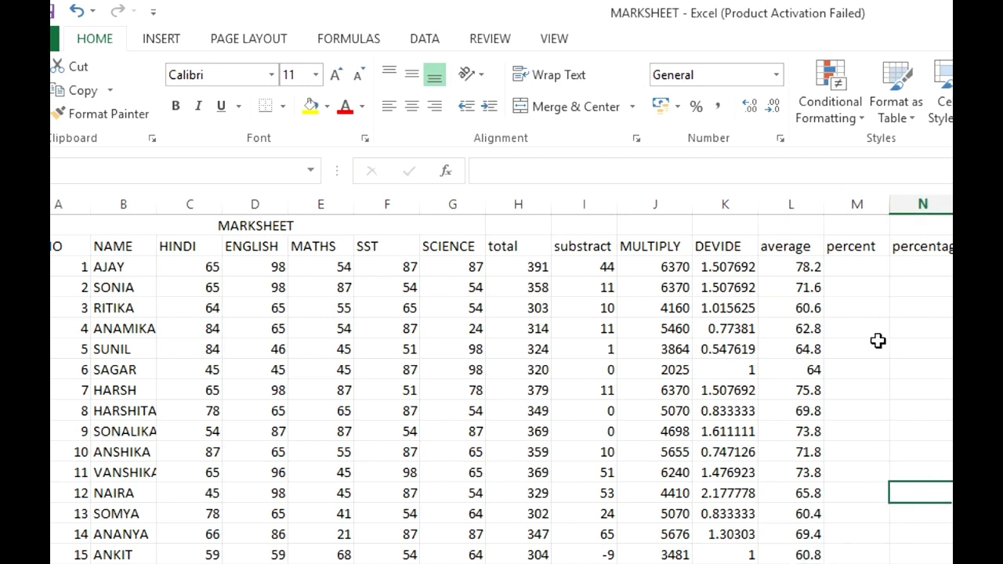
- Widen the percentage column N to fit its heading and highlight the first student's subject marks in C3:G3
{"action": "left_click", "coordinate": [828, 266]}
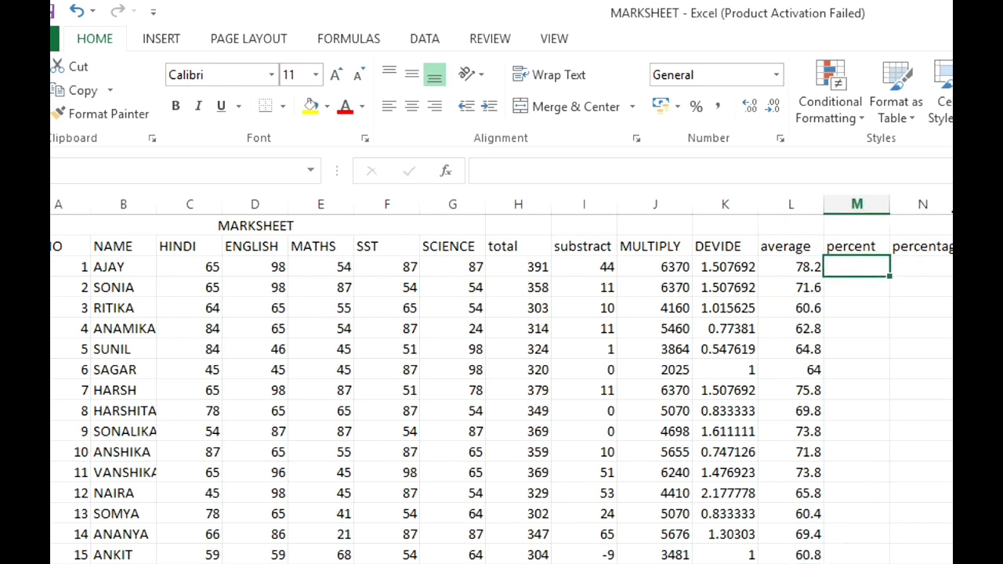
{"action": "left_click_drag", "start_coordinate": [949, 209], "coordinate": [968, 209]}
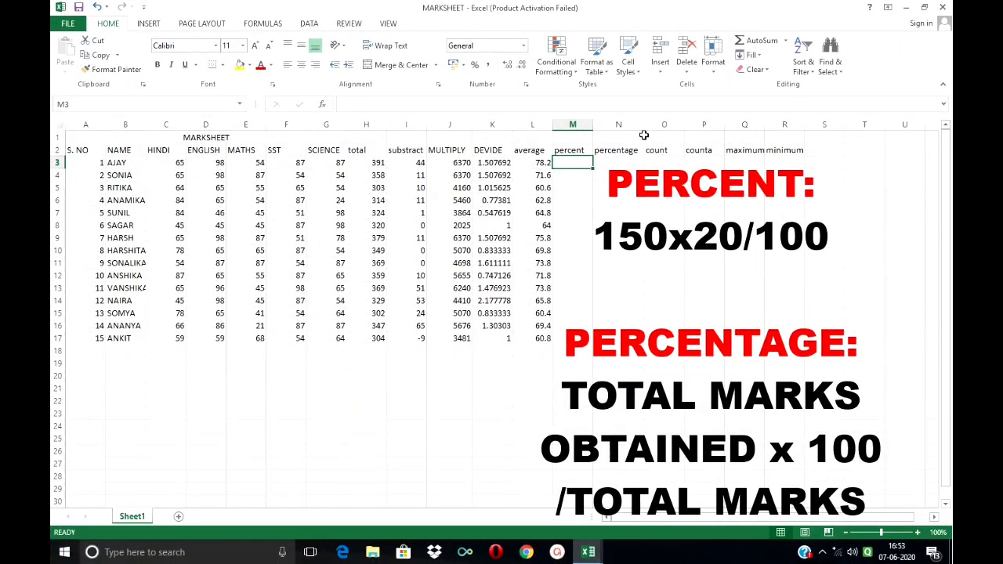
{"action": "left_click", "coordinate": [330, 163]}
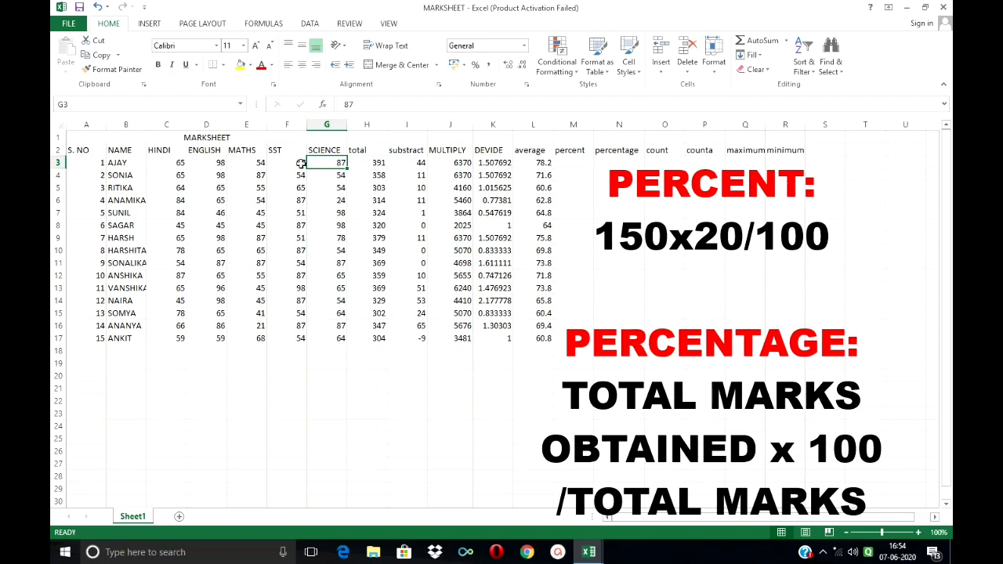
{"action": "left_click_drag", "start_coordinate": [156, 164], "coordinate": [341, 163]}
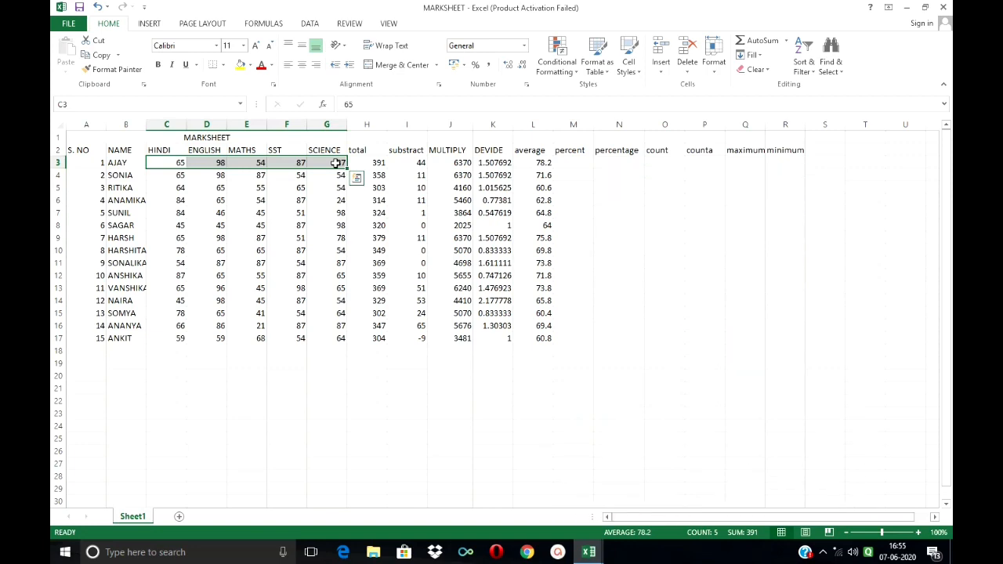
- Calculate 20 percent of the HINDI mark in M3 with =C3*20/100 and fill the formula down the percent column through row 17
{"action": "left_click", "coordinate": [578, 163]}
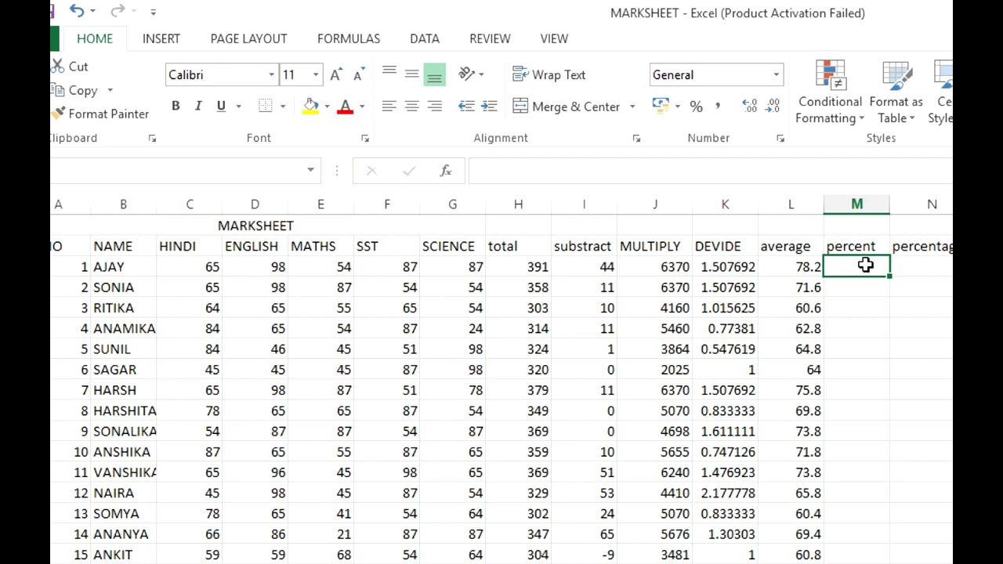
{"action": "double_click", "coordinate": [865, 265]}
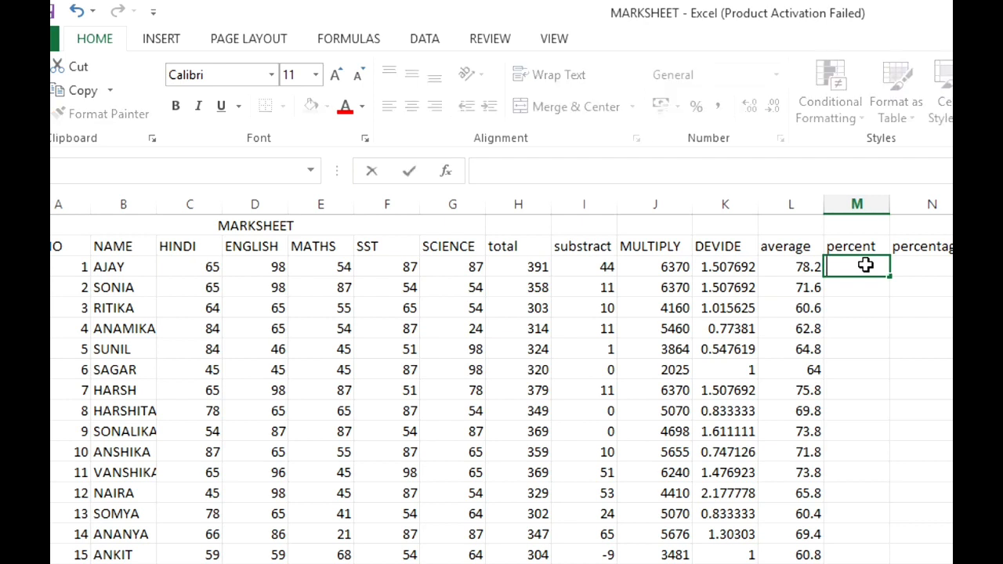
{"action": "type", "text": "="}
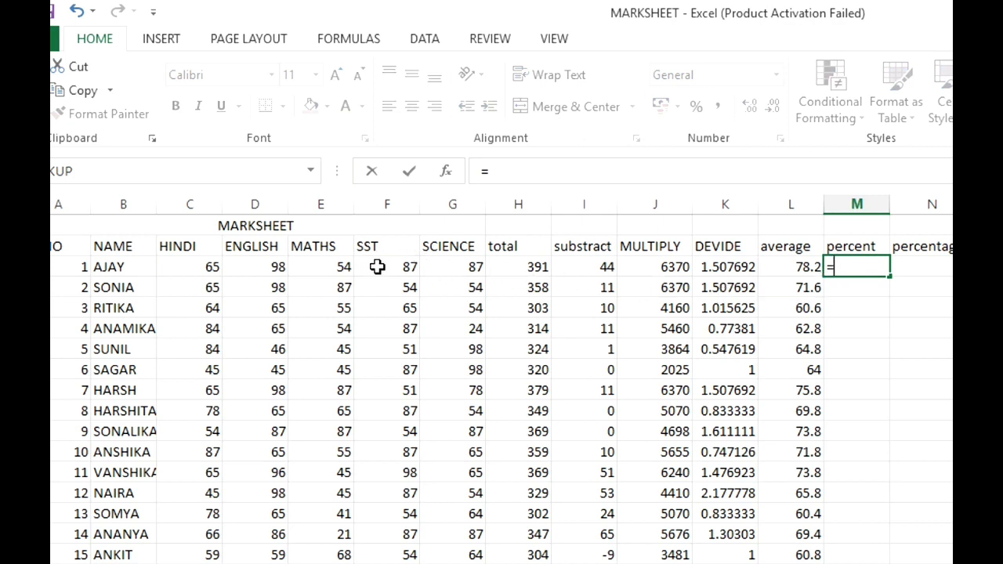
{"action": "left_click", "coordinate": [188, 268]}
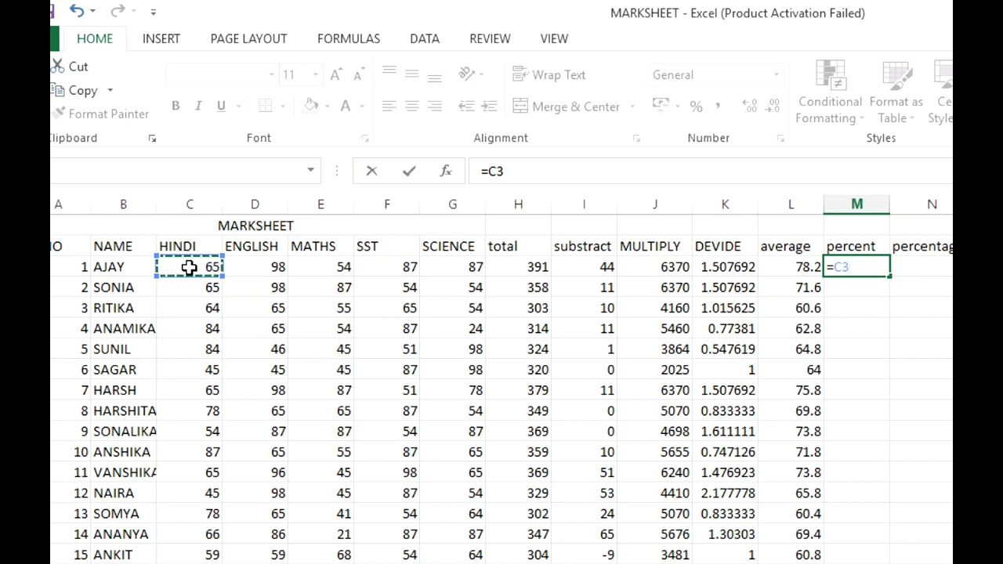
{"action": "type", "text": "*20/100"}
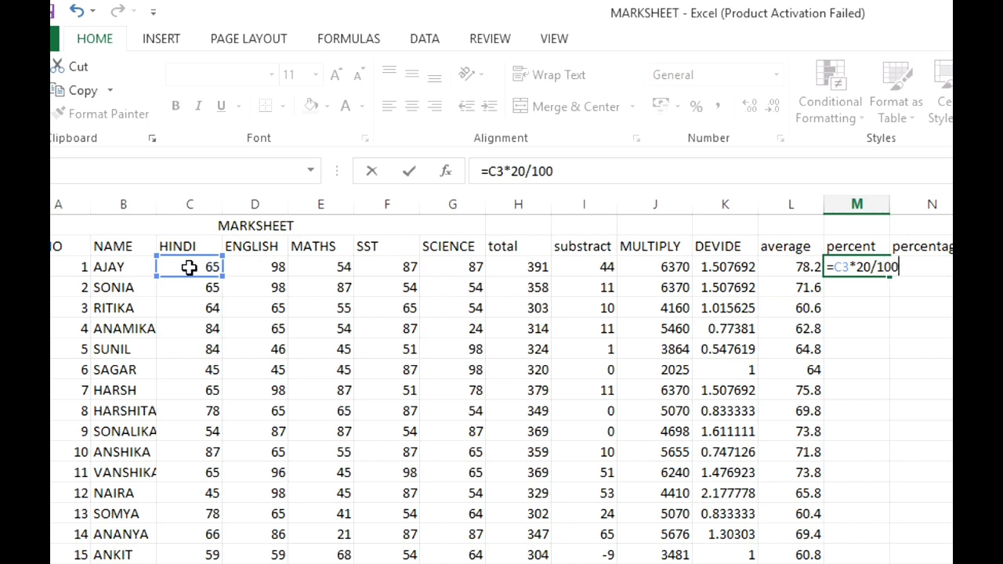
{"action": "key", "text": "Return"}
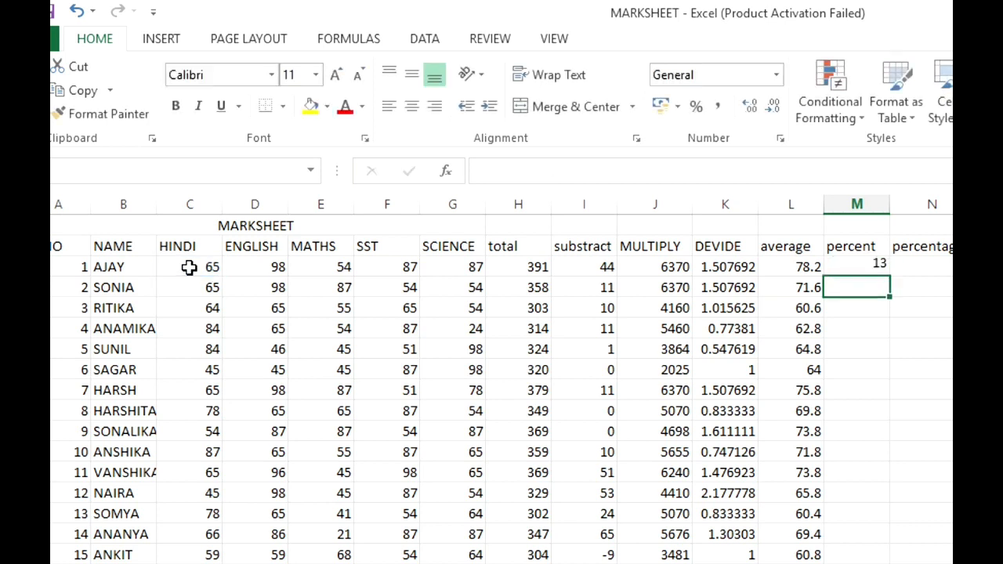
{"action": "left_click", "coordinate": [881, 266]}
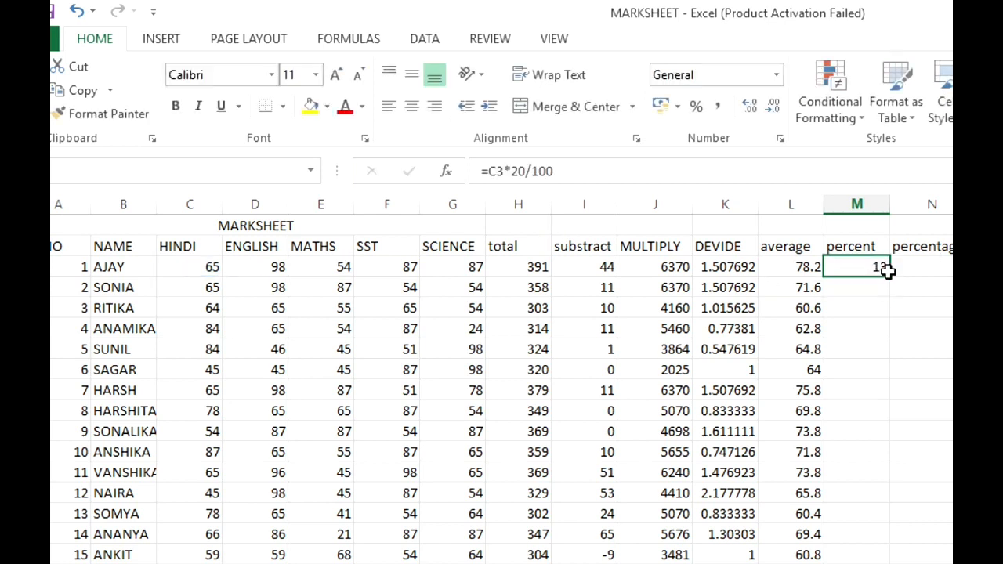
{"action": "left_click_drag", "start_coordinate": [889, 277], "coordinate": [875, 562]}
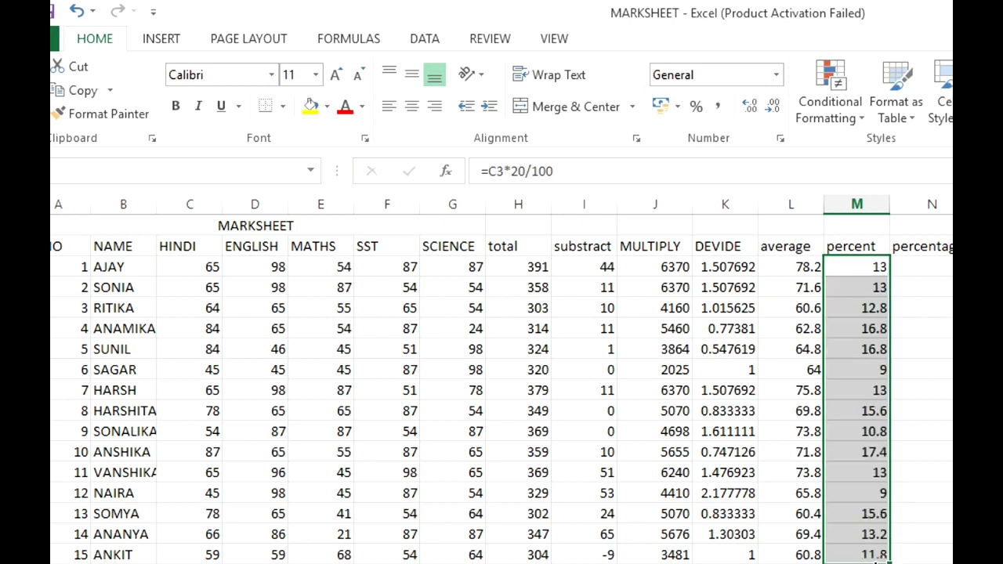
- Calculate the first student's percentage in N3 with =H3*100/500 and fill the formula down the percentage column through row 17
{"action": "left_click", "coordinate": [925, 268]}
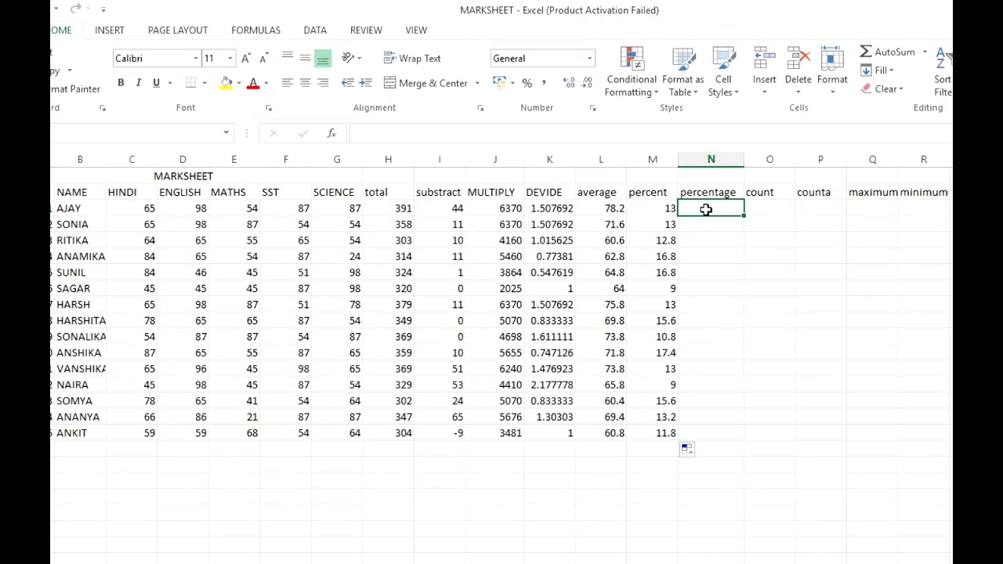
{"action": "type", "text": "="}
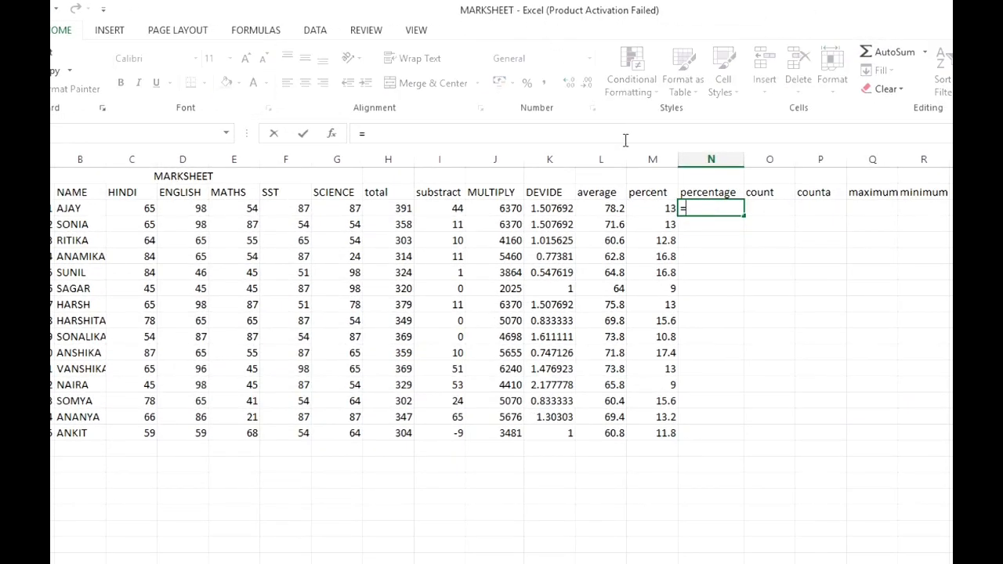
{"action": "left_click", "coordinate": [390, 207]}
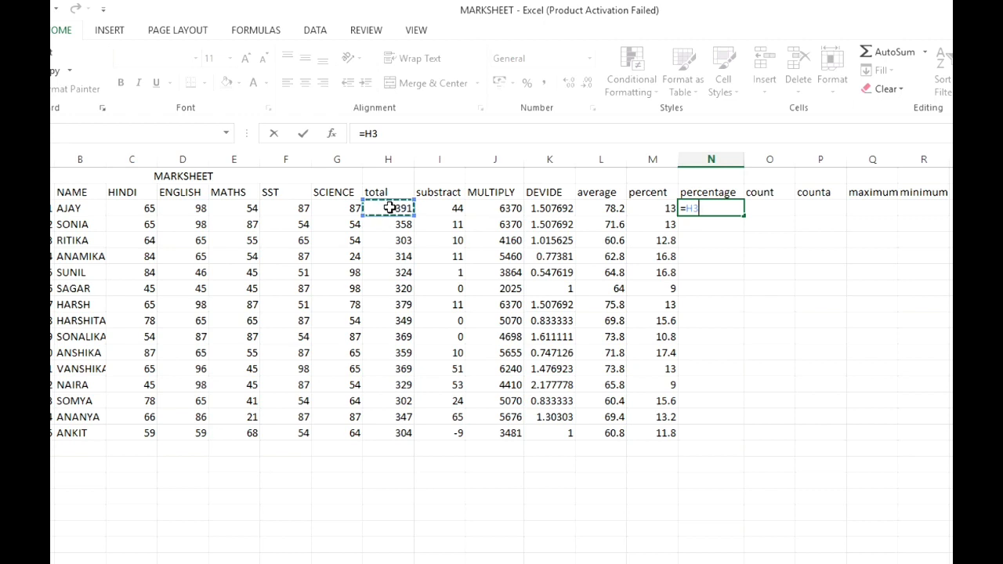
{"action": "type", "text": "*100/500"}
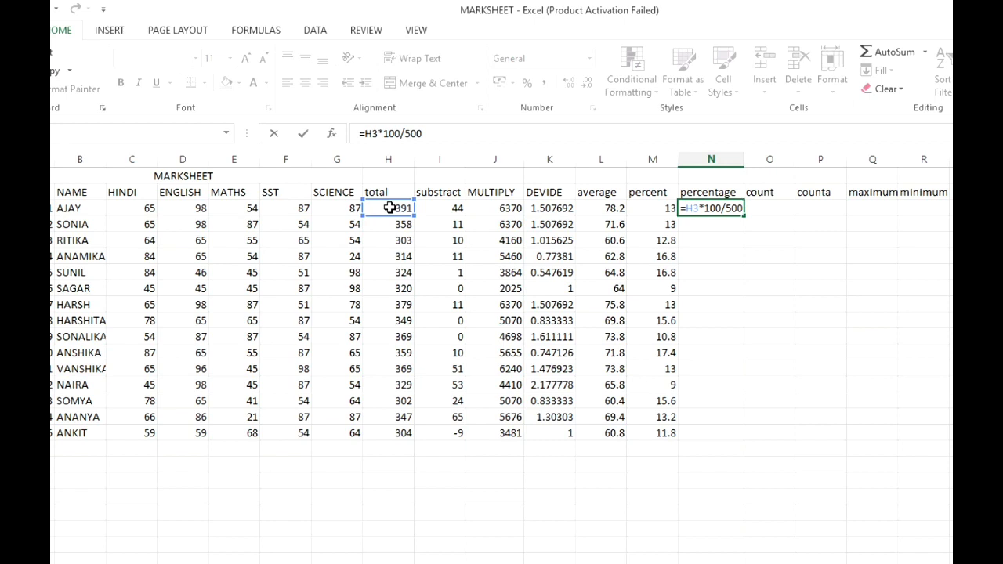
{"action": "key", "text": "Return"}
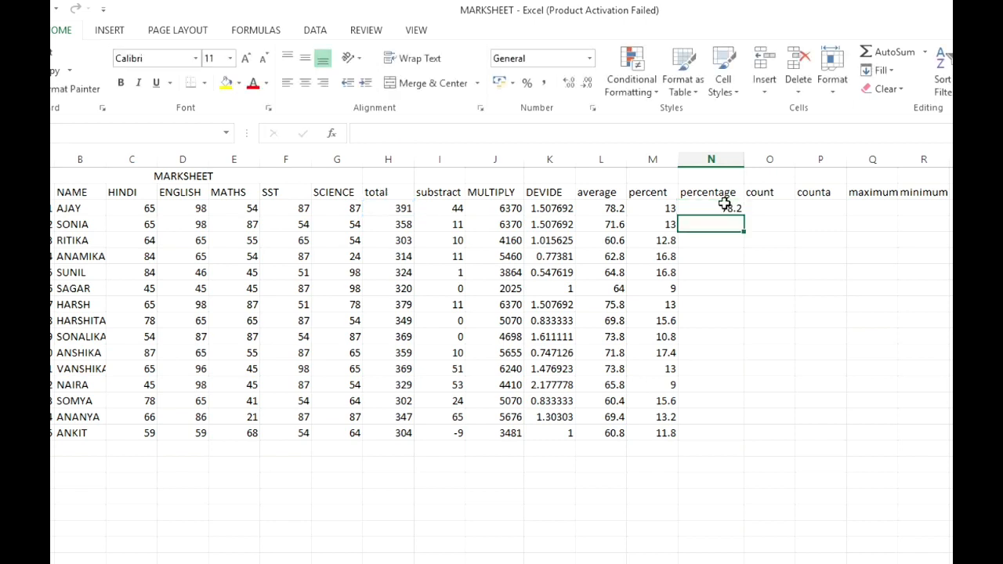
{"action": "left_click", "coordinate": [728, 208]}
{"action": "left_click_drag", "start_coordinate": [741, 217], "coordinate": [734, 431]}
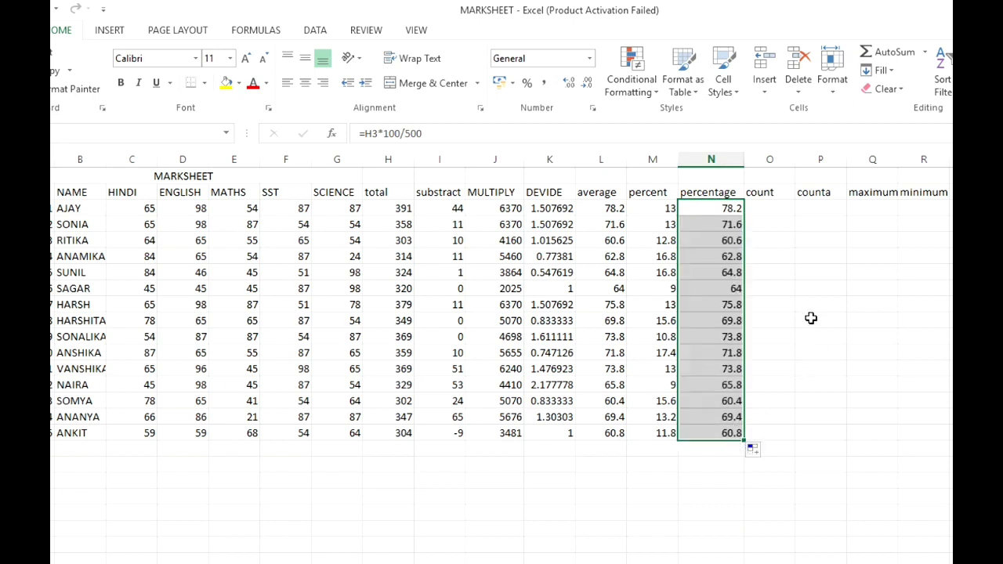
- Count the numeric cells of the first student's record in O3 with =COUNT(A3:G3) and fill the formula down through row 17
{"action": "left_click", "coordinate": [774, 206]}
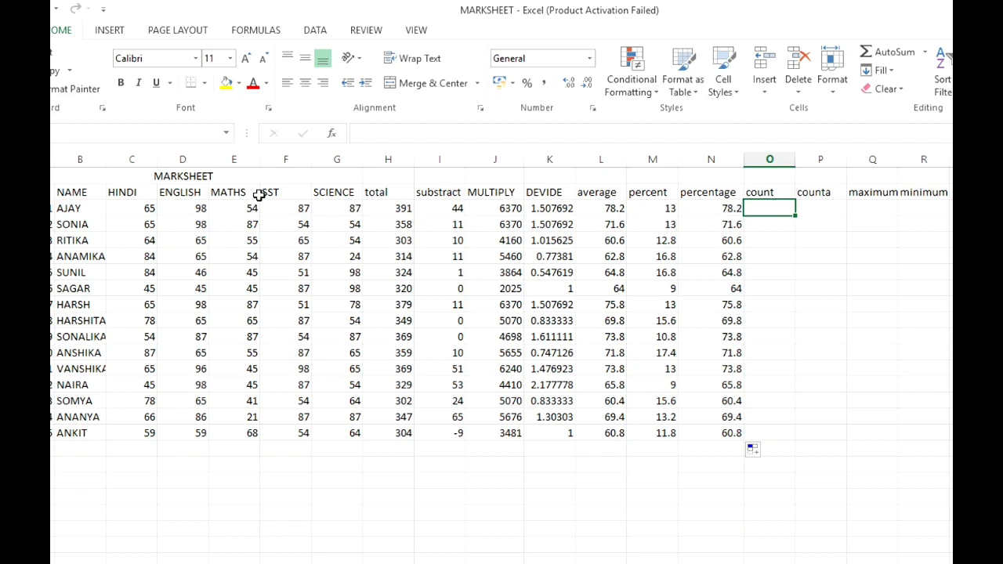
{"action": "left_click_drag", "start_coordinate": [52, 207], "coordinate": [347, 209]}
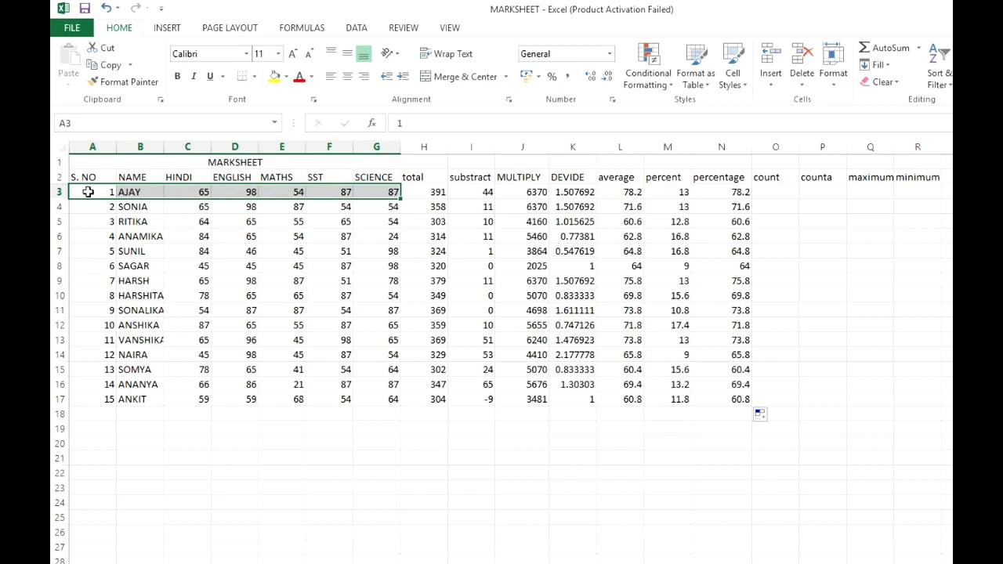
{"action": "left_click", "coordinate": [790, 195]}
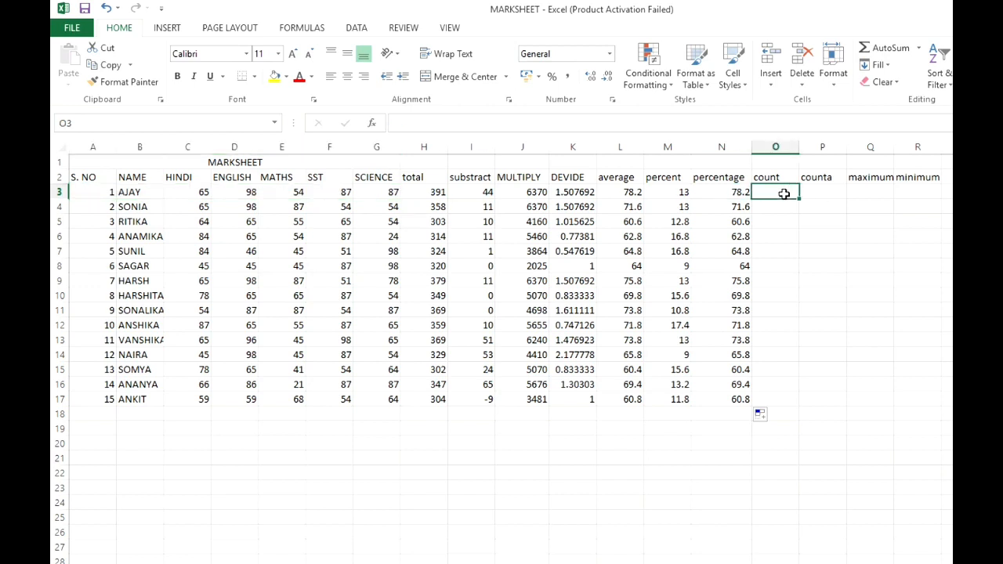
{"action": "type", "text": "="}
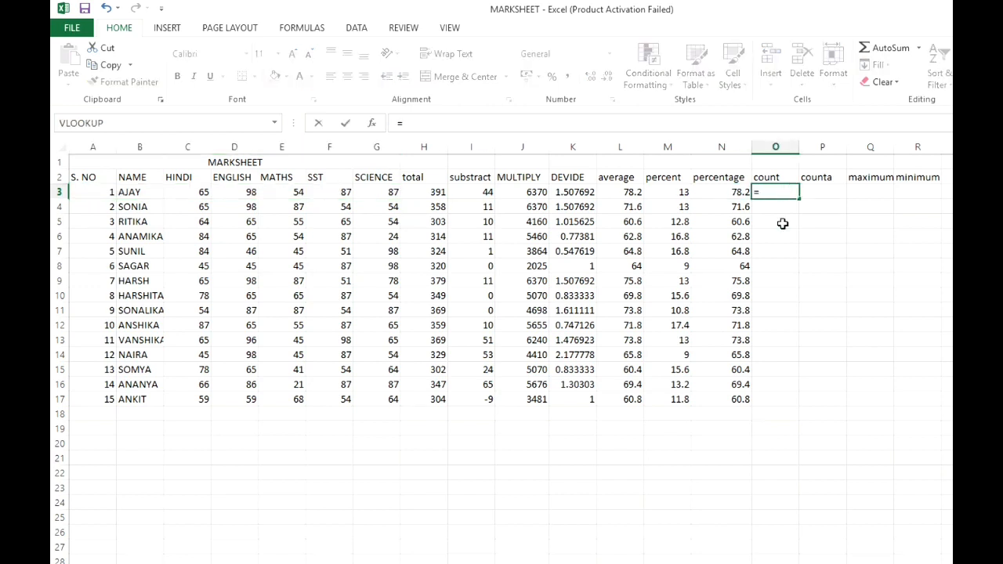
{"action": "type", "text": "count"}
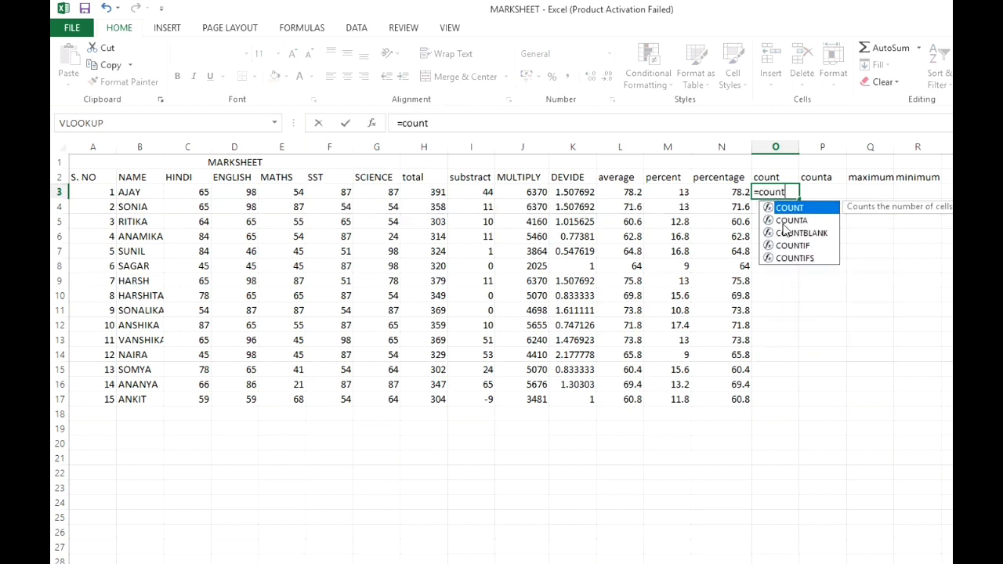
{"action": "type", "text": "("}
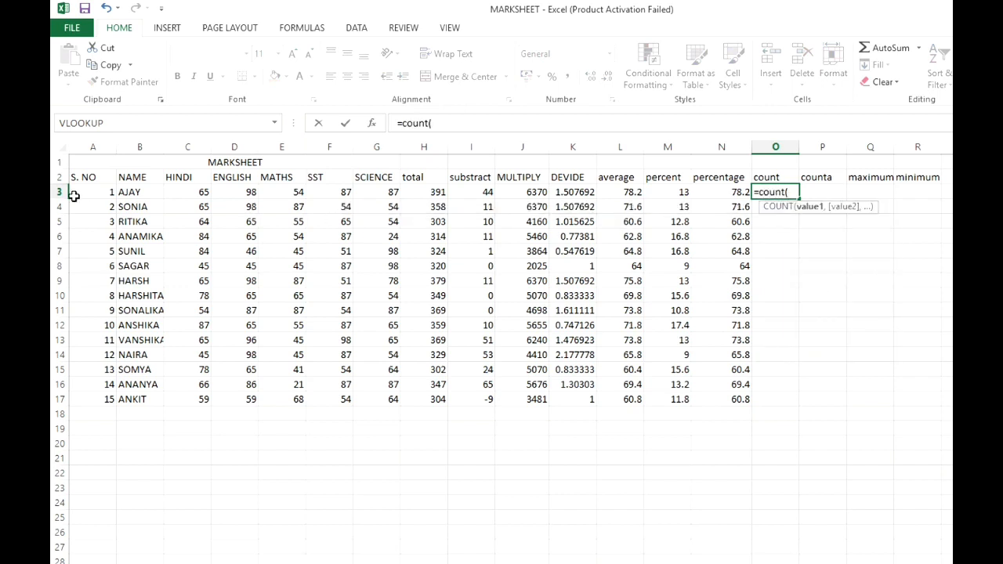
{"action": "left_click_drag", "start_coordinate": [74, 194], "coordinate": [370, 196]}
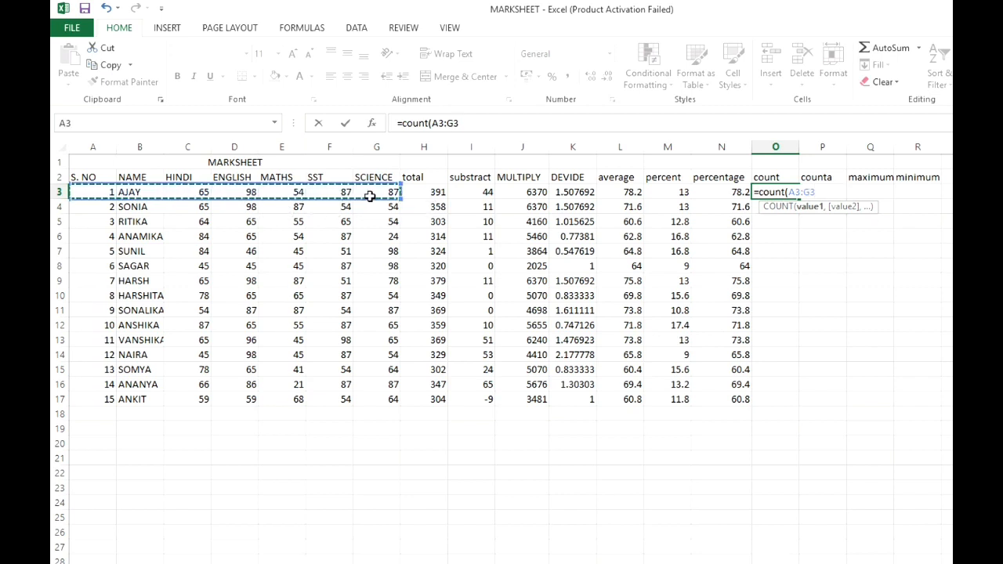
{"action": "type", "text": ")"}
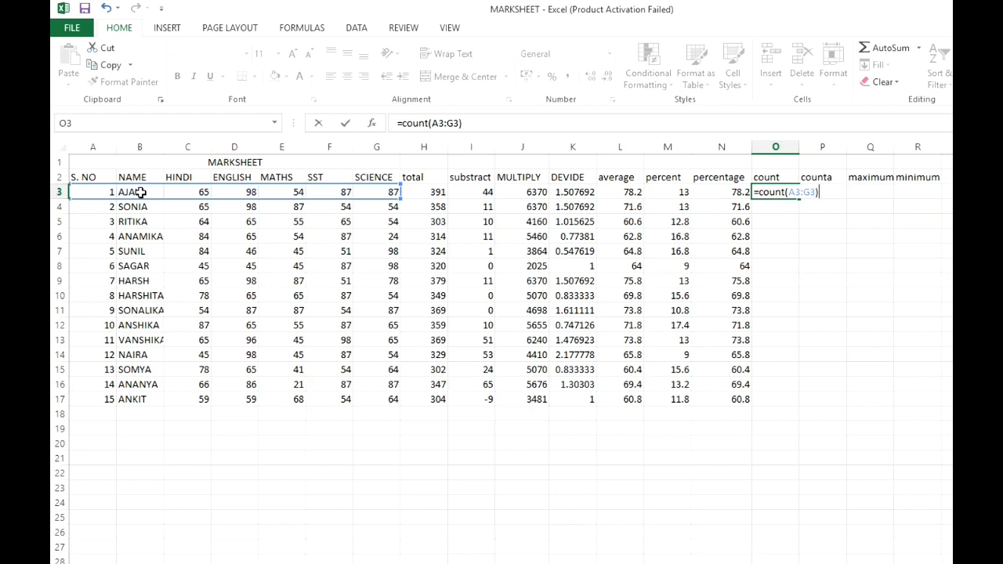
{"action": "key", "text": "Return"}
{"action": "left_click", "coordinate": [786, 189]}
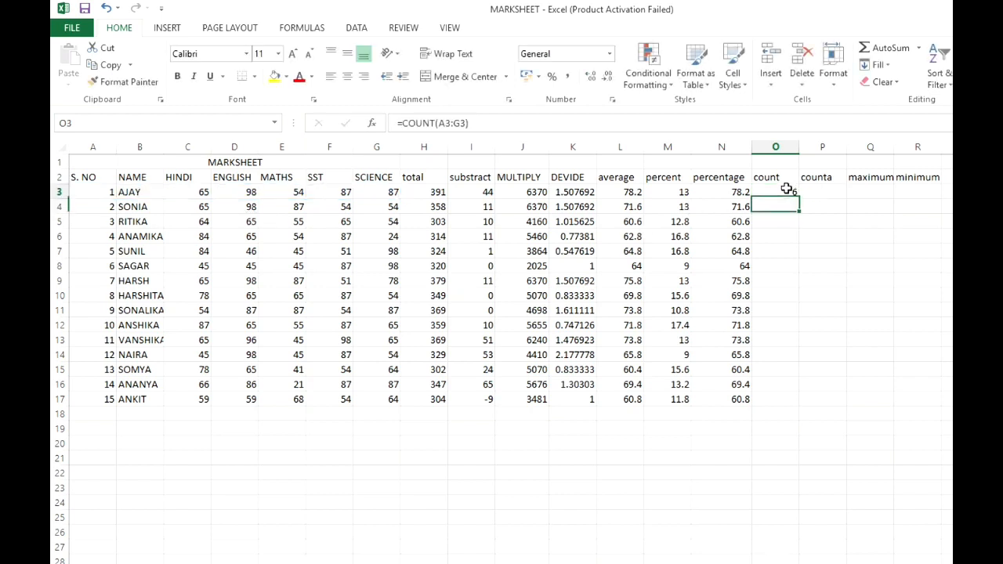
{"action": "left_click_drag", "start_coordinate": [798, 199], "coordinate": [797, 406]}
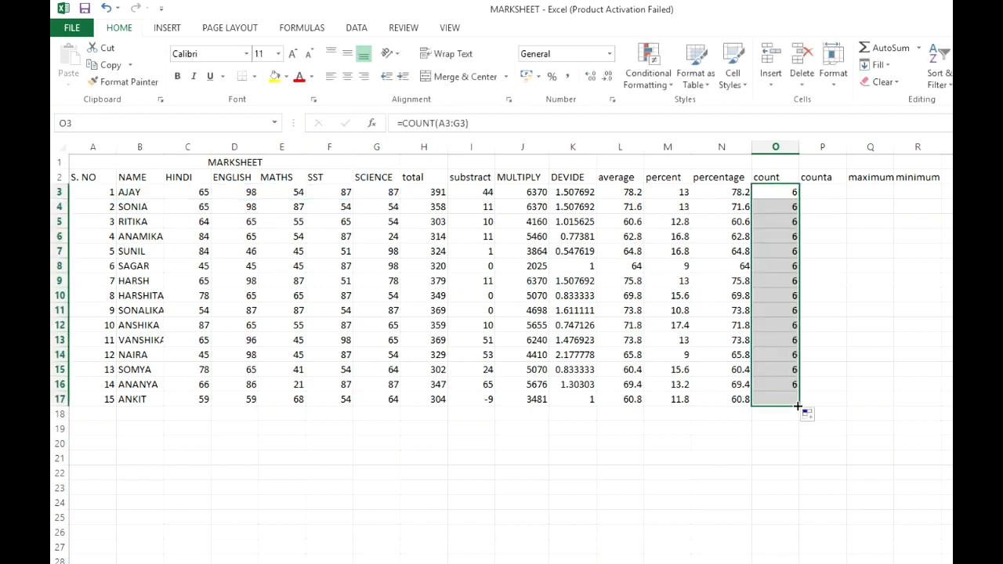
- Count the non-empty cells of the first student's record in P3 with =COUNTA(A3:G3) and fill the formula down through row 17
{"action": "left_click", "coordinate": [810, 193]}
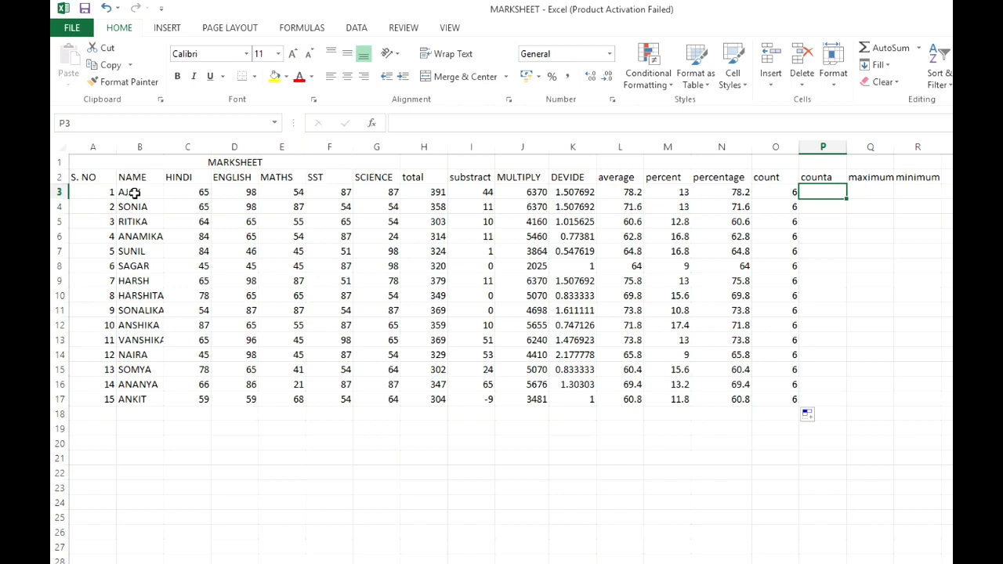
{"action": "type", "text": "=counta"}
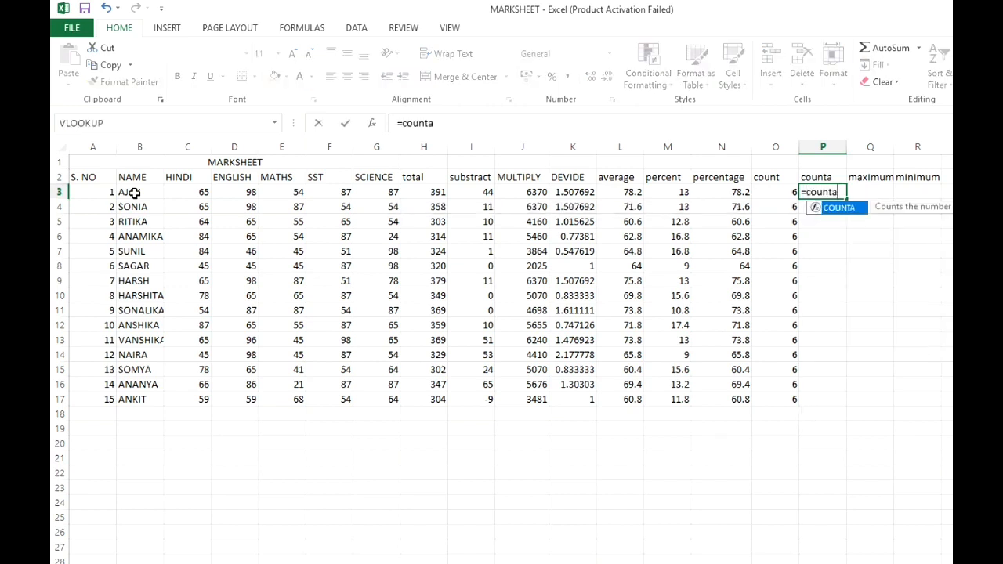
{"action": "type", "text": "("}
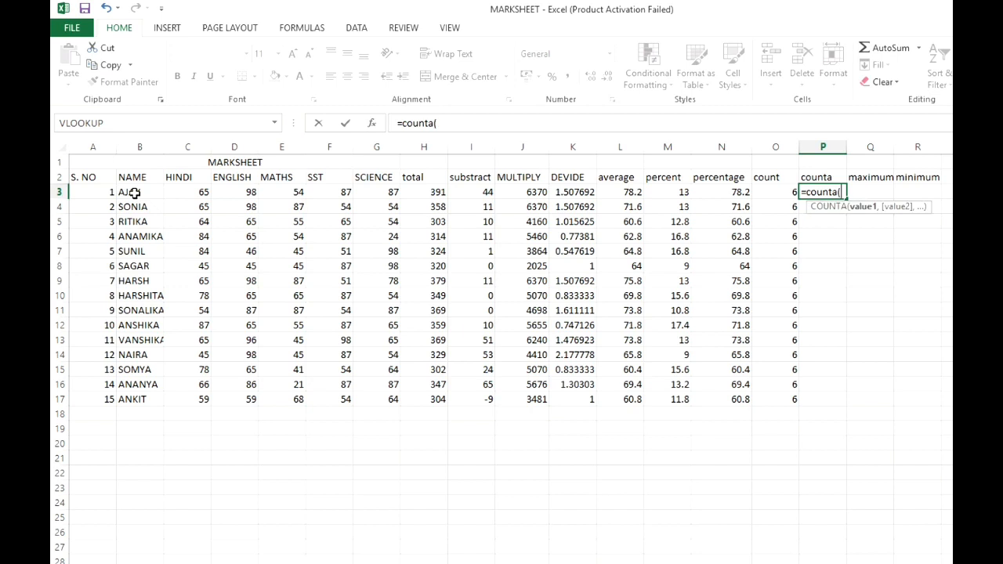
{"action": "left_click_drag", "start_coordinate": [100, 193], "coordinate": [397, 189]}
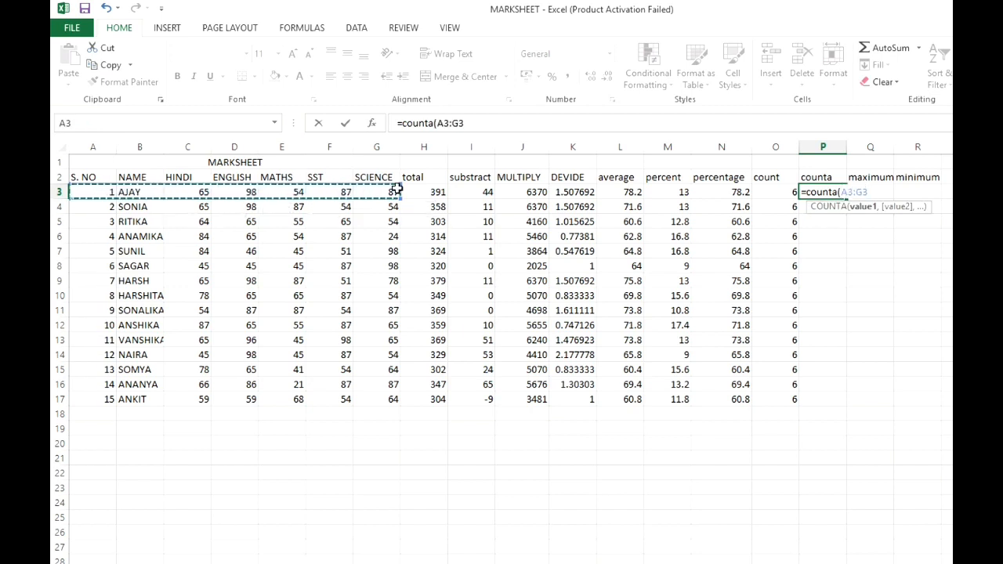
{"action": "type", "text": ")"}
{"action": "key", "text": "Return"}
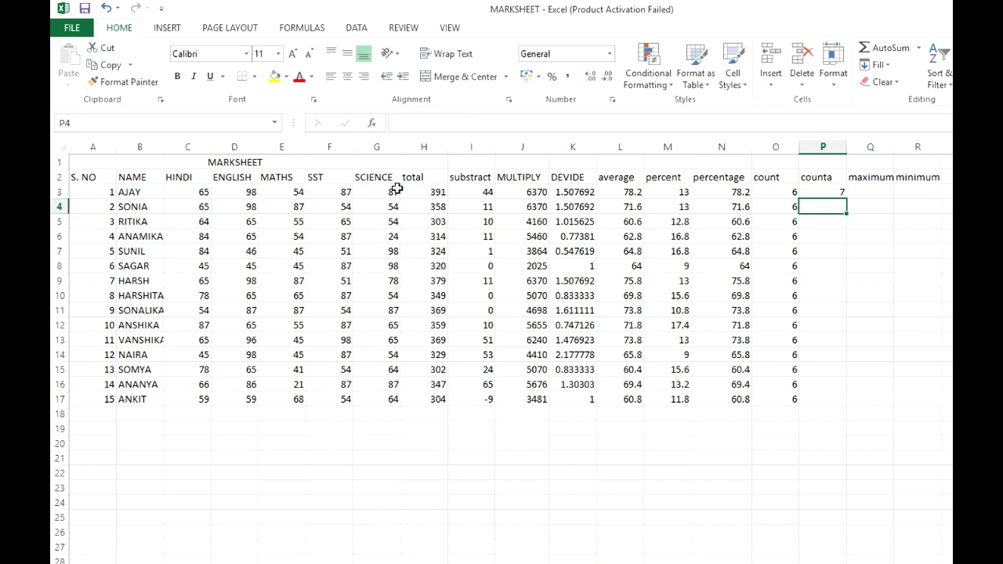
{"action": "left_click", "coordinate": [813, 190]}
{"action": "left_click_drag", "start_coordinate": [846, 199], "coordinate": [847, 402]}
- Find the first student's highest subject mark in Q3 with =MAX(C3:G3) and fill the formula down the maximum column through row 17
{"action": "left_click", "coordinate": [879, 191]}
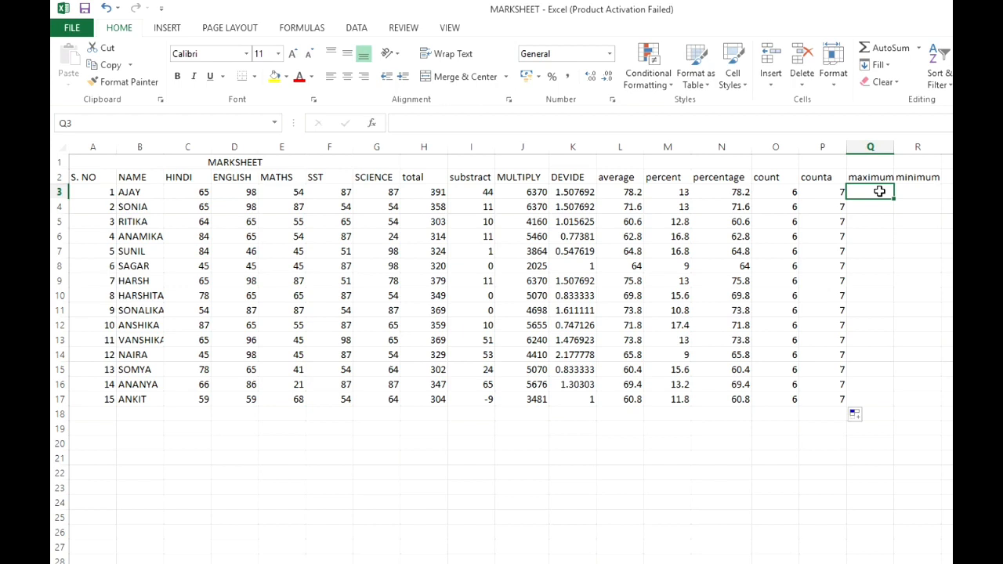
{"action": "left_click_drag", "start_coordinate": [196, 192], "coordinate": [392, 196]}
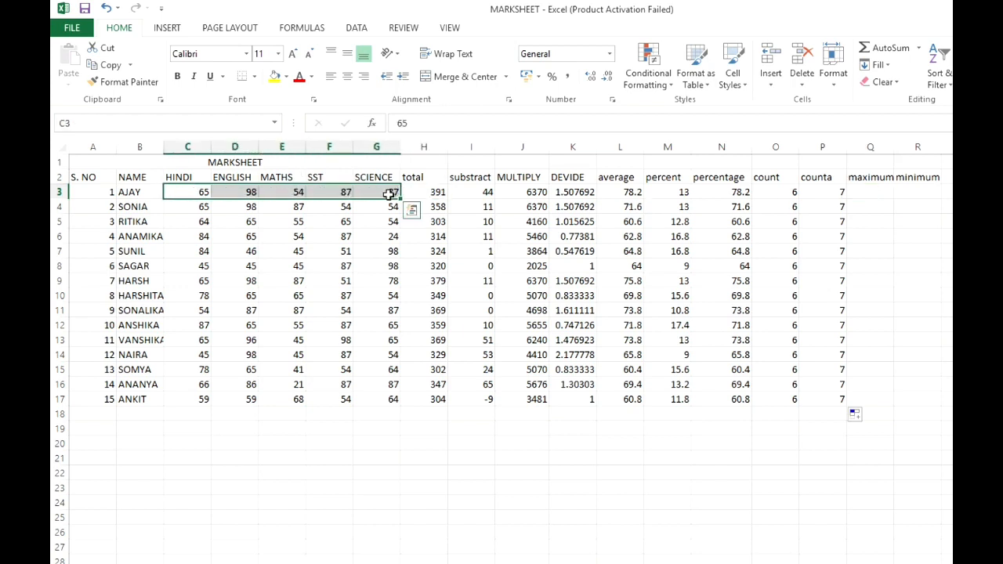
{"action": "left_click", "coordinate": [871, 191]}
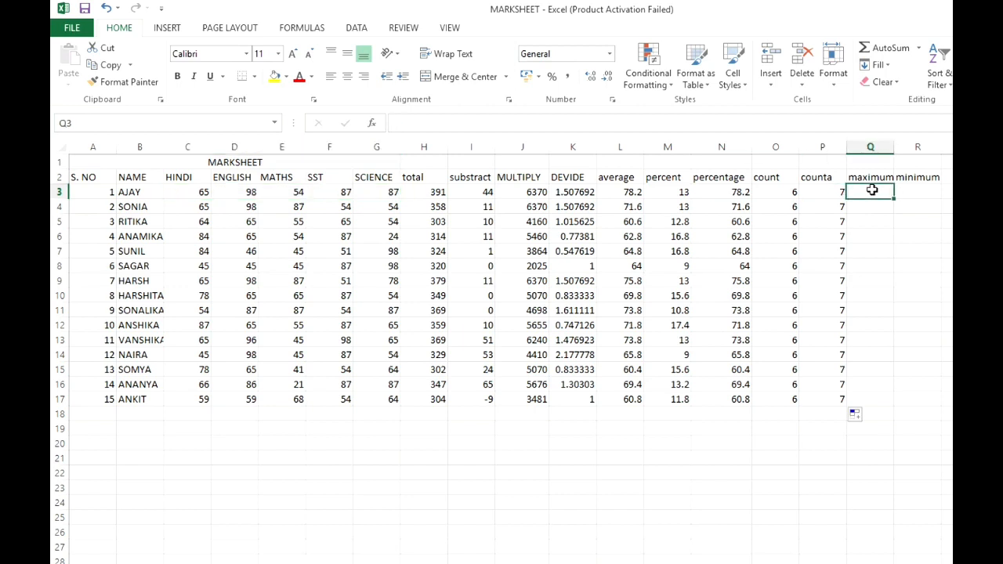
{"action": "type", "text": "=max"}
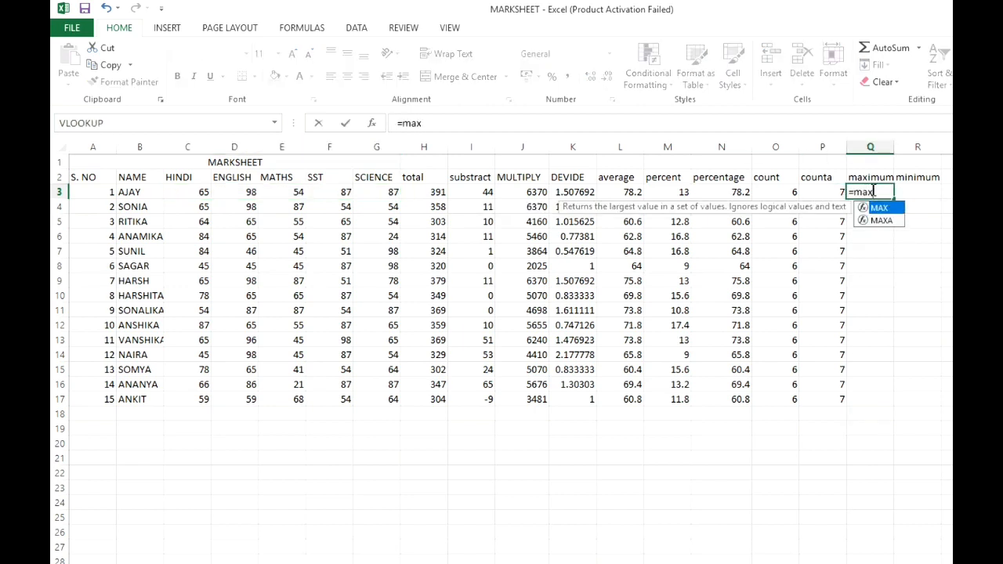
{"action": "type", "text": "("}
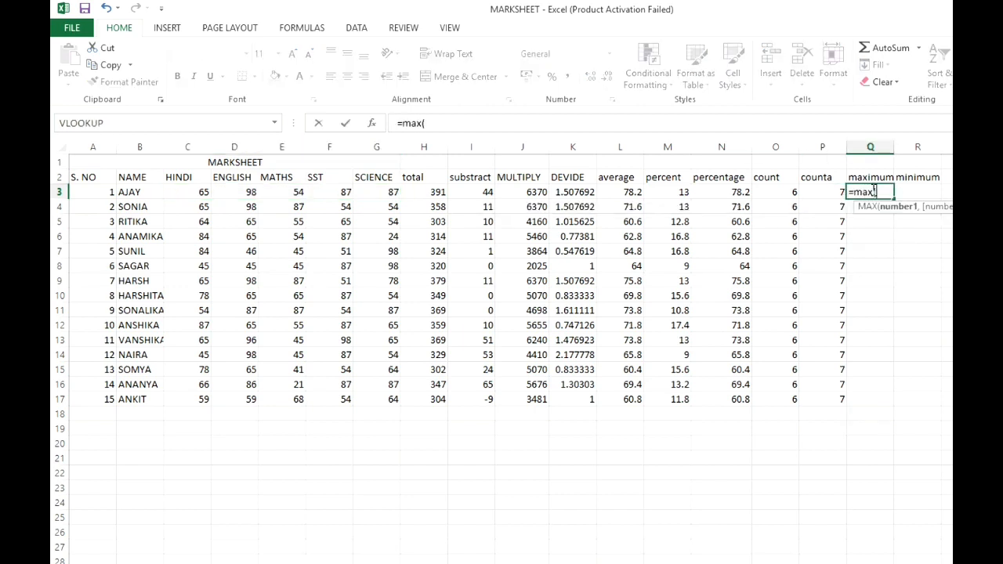
{"action": "left_click_drag", "start_coordinate": [174, 193], "coordinate": [373, 191]}
{"action": "type", "text": ")"}
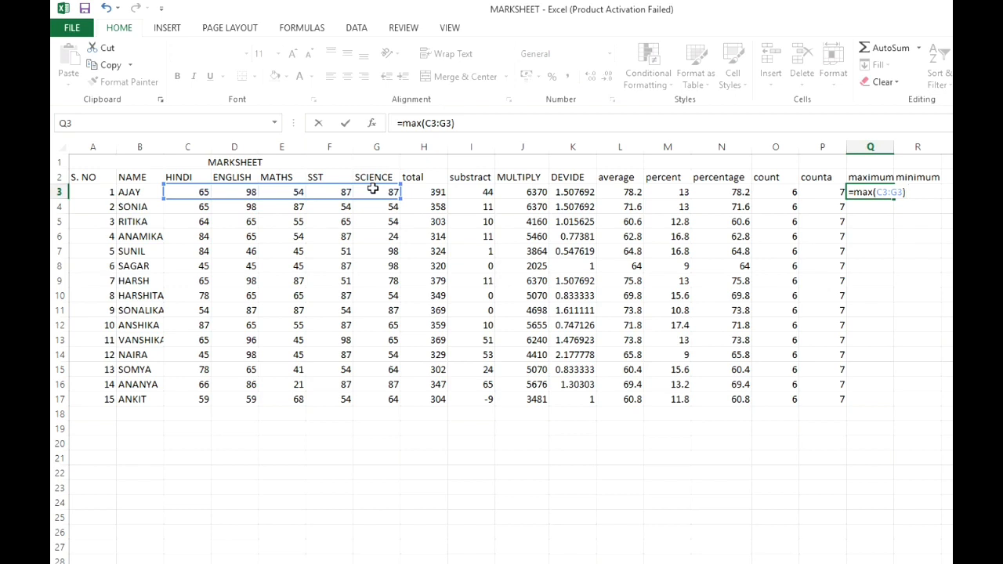
{"action": "key", "text": "Return"}
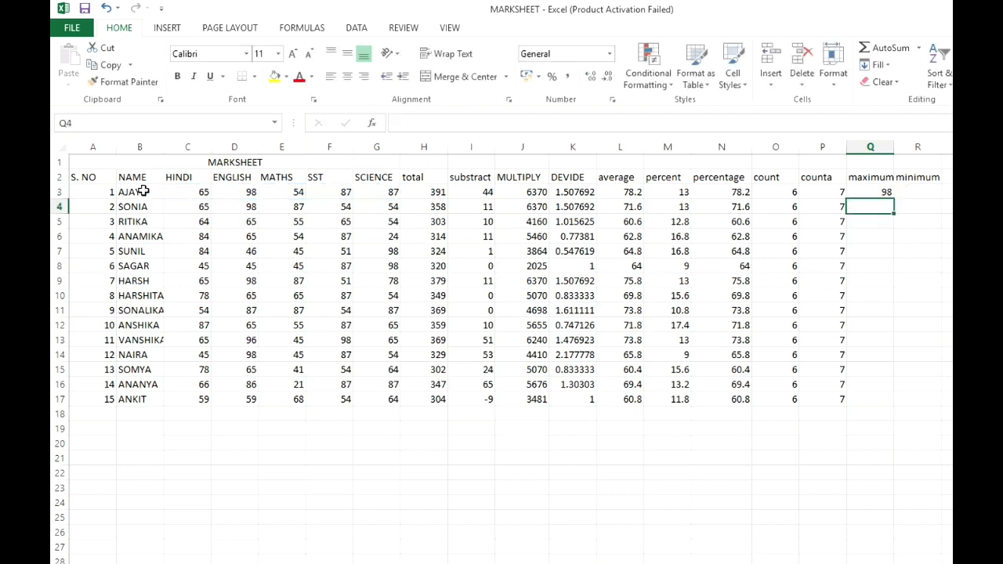
{"action": "left_click", "coordinate": [871, 190]}
{"action": "left_click_drag", "start_coordinate": [893, 199], "coordinate": [891, 404]}
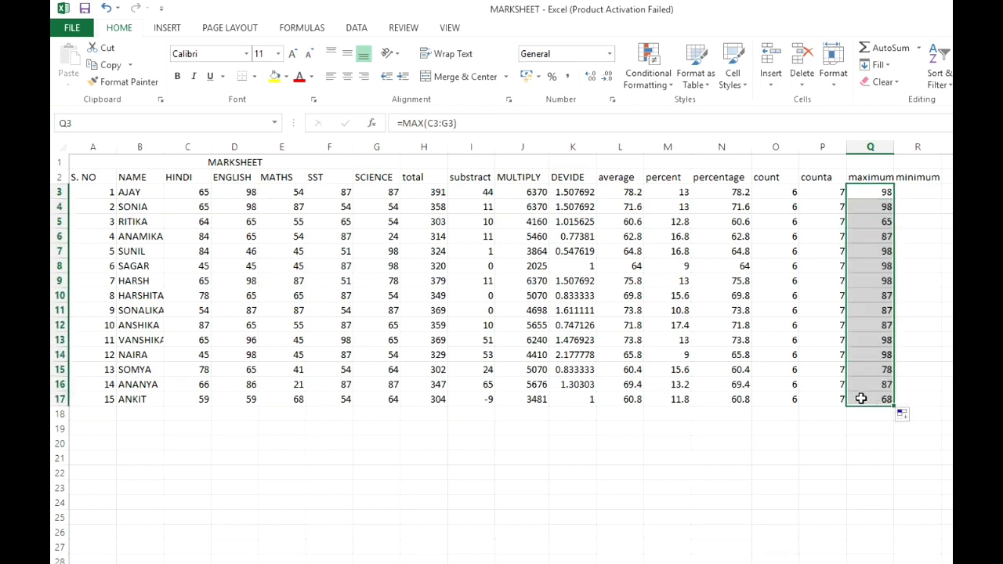
- Find the first student's lowest subject mark in R3 with =MIN(C3:G3) and fill the formula down the minimum column through row 17
{"action": "left_click", "coordinate": [915, 193]}
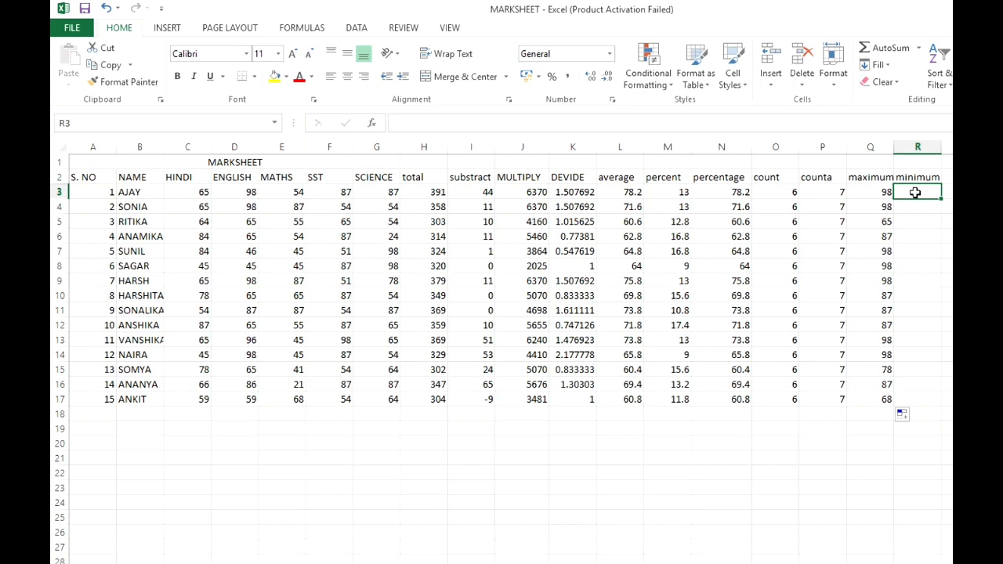
{"action": "type", "text": "=min"}
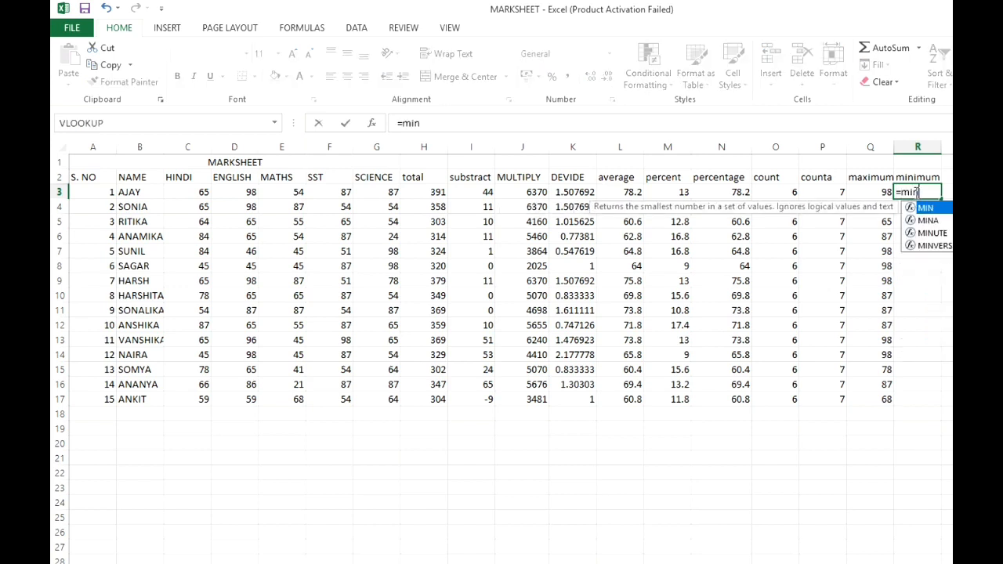
{"action": "type", "text": "*("}
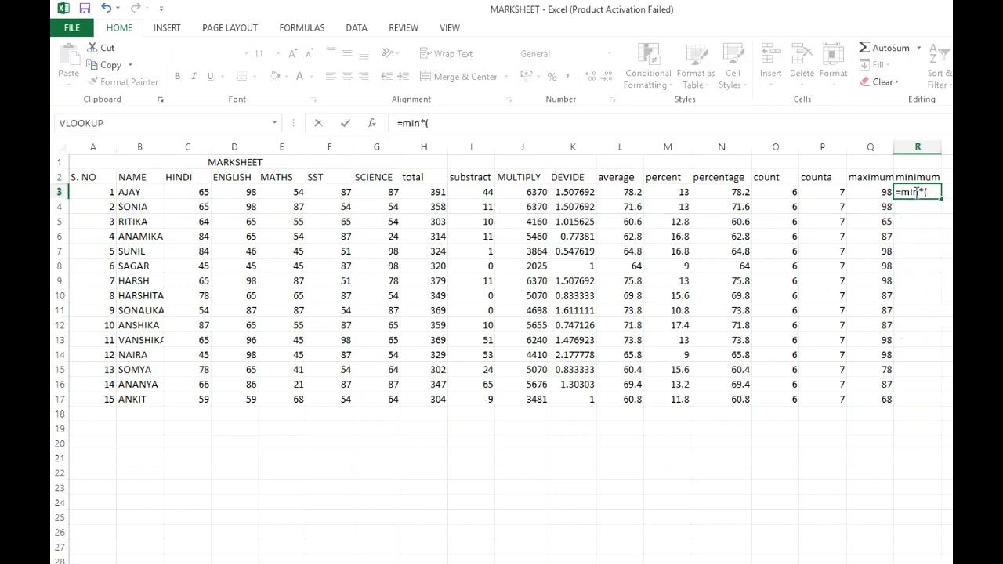
{"action": "key", "text": "BackSpace"}
{"action": "key", "text": "BackSpace"}
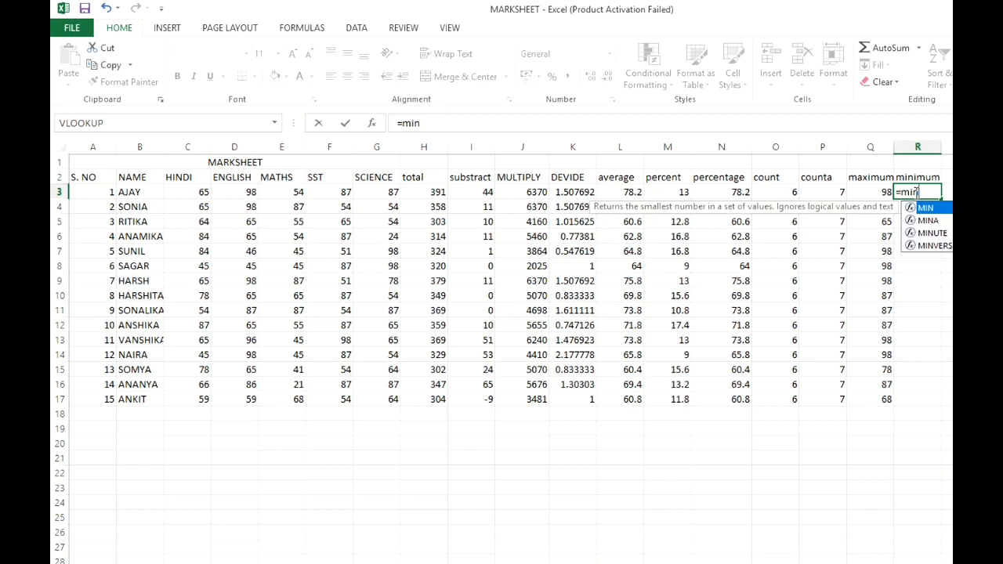
{"action": "type", "text": "("}
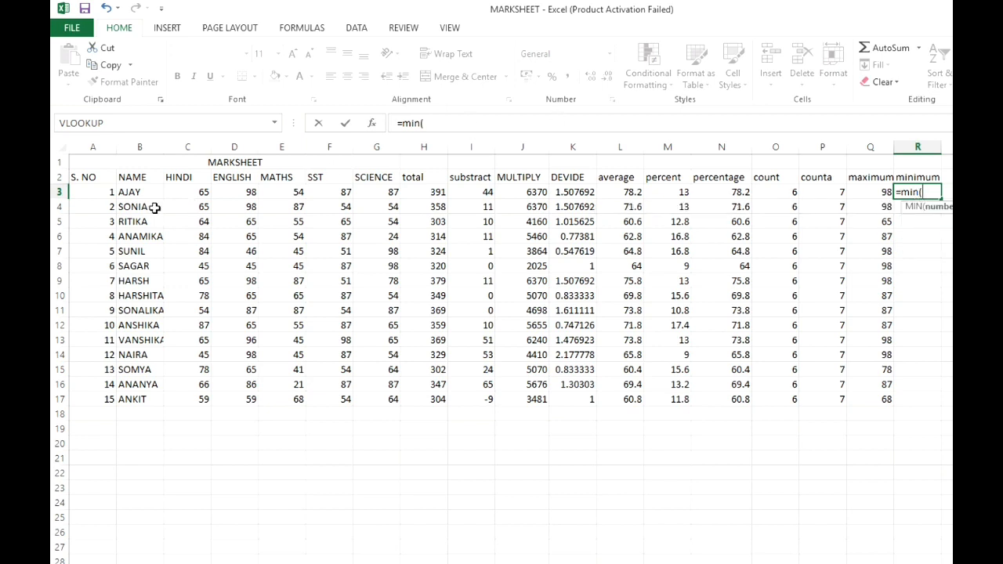
{"action": "left_click", "coordinate": [185, 186]}
{"action": "left_click_drag", "start_coordinate": [185, 186], "coordinate": [390, 194]}
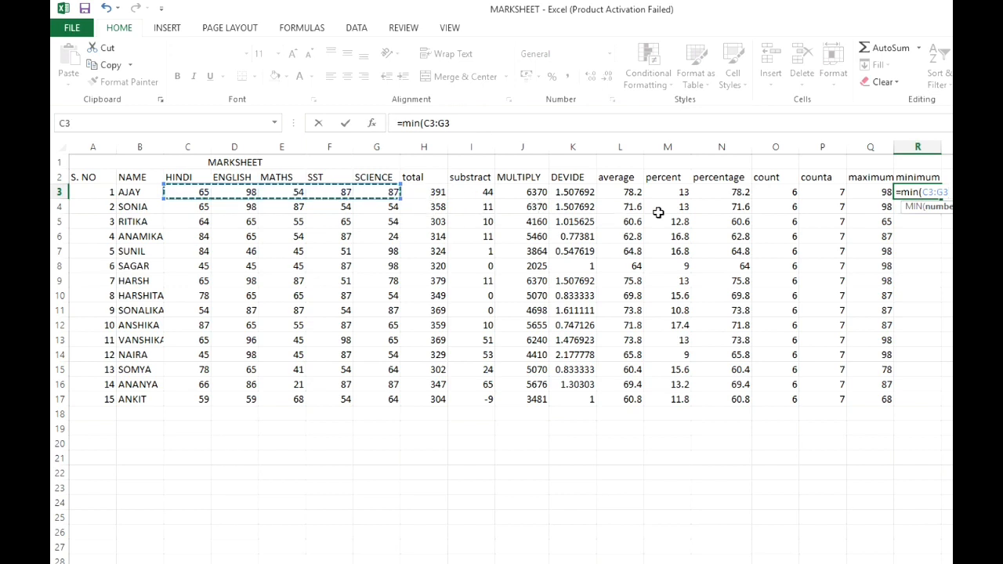
{"action": "type", "text": ")"}
{"action": "key", "text": "Return"}
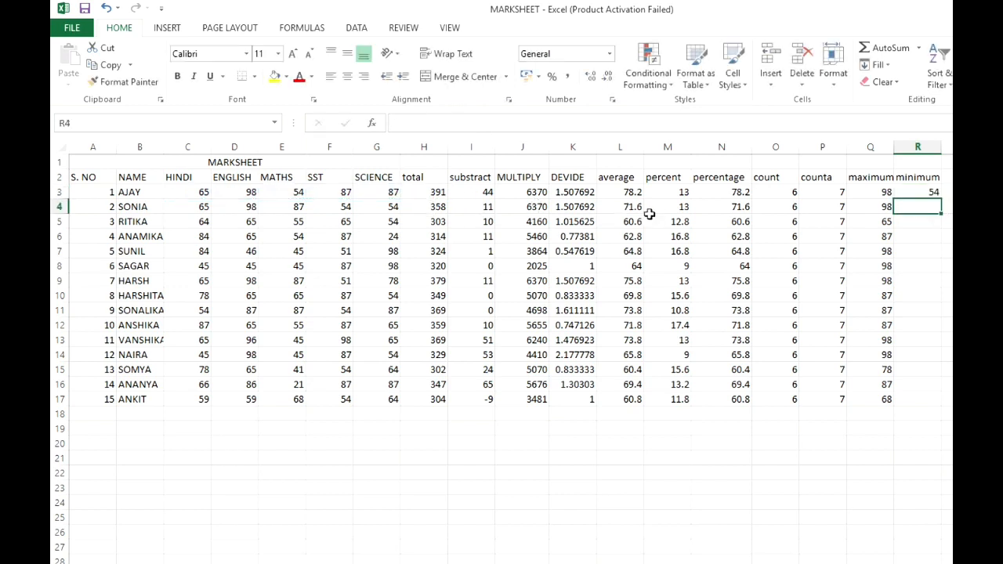
{"action": "left_click", "coordinate": [921, 192]}
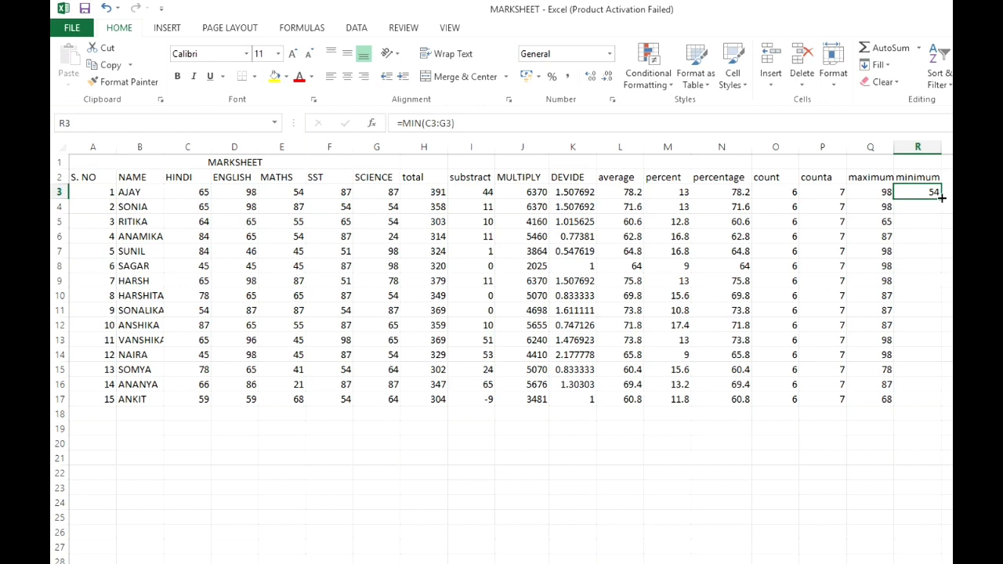
{"action": "left_click_drag", "start_coordinate": [941, 199], "coordinate": [944, 402]}
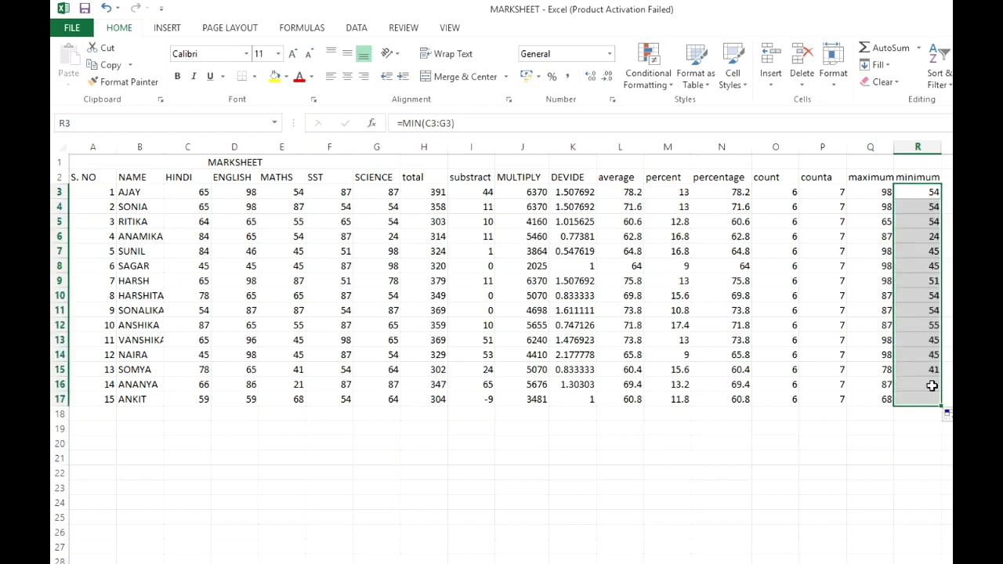
- Check several filled minimum formulas in column R, comparing the row 6 result with that student's subject marks in C6:G6
{"action": "left_click", "coordinate": [913, 308]}
{"action": "left_click", "coordinate": [924, 265]}
{"action": "left_click", "coordinate": [923, 250]}
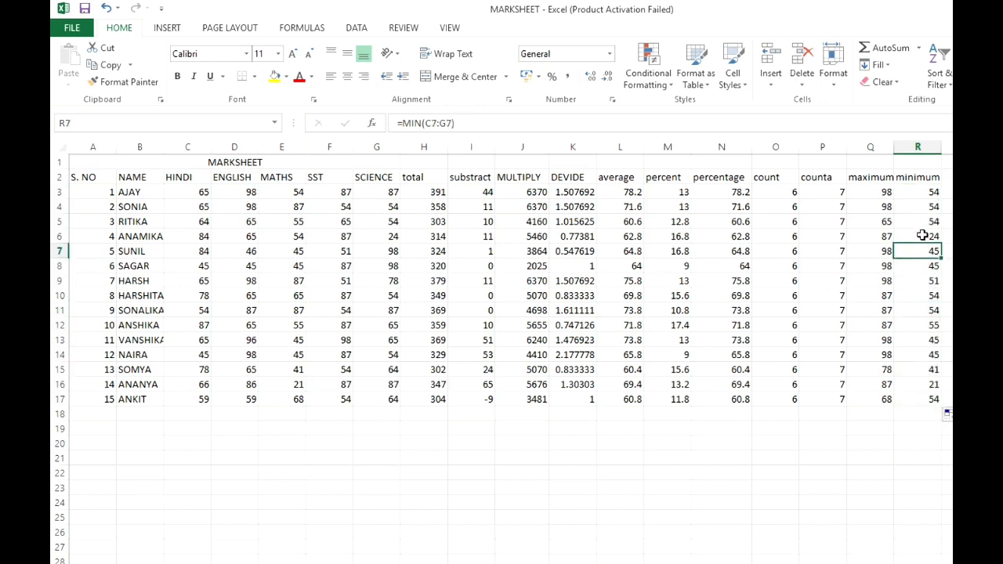
{"action": "left_click", "coordinate": [923, 235]}
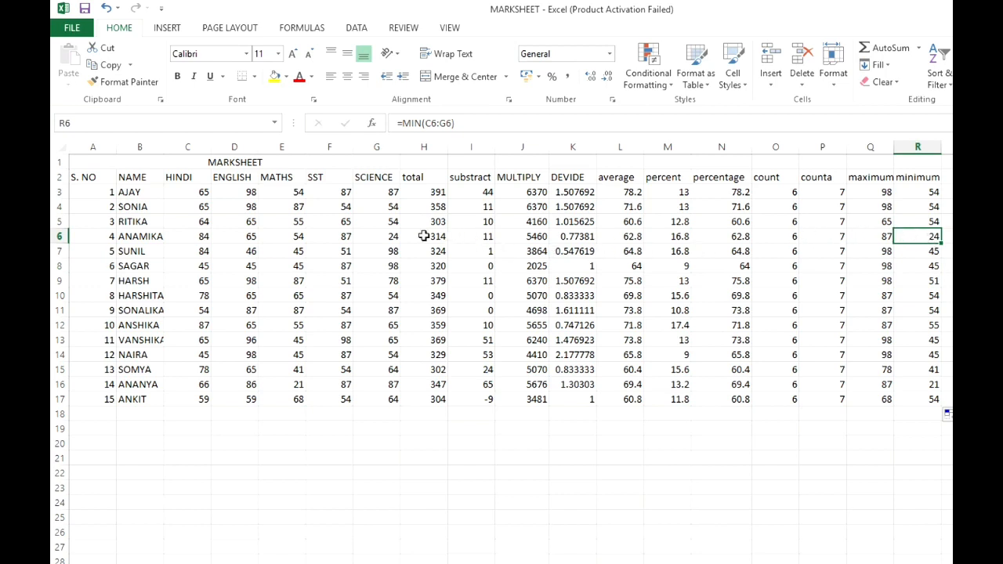
{"action": "left_click_drag", "start_coordinate": [184, 236], "coordinate": [392, 239]}
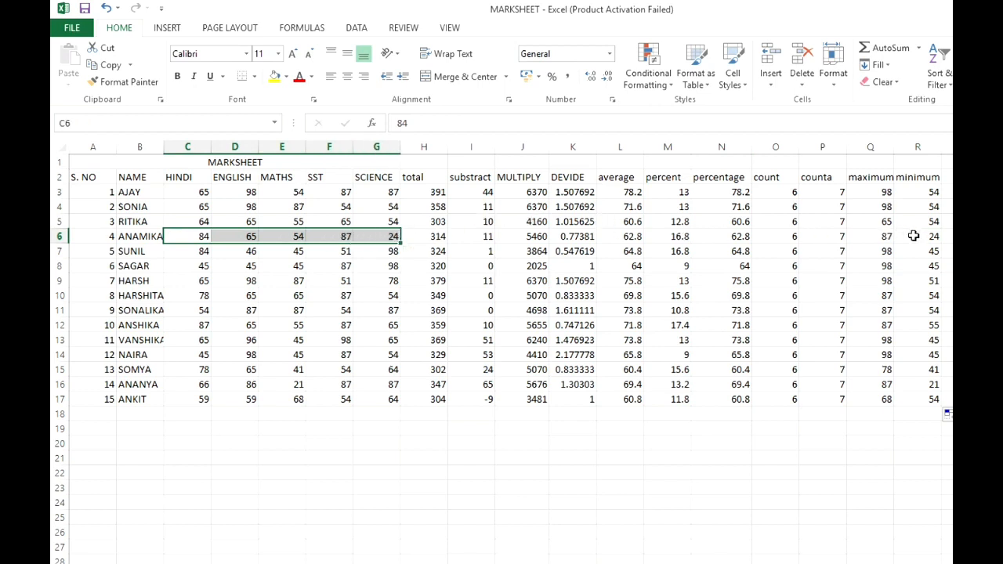
{"action": "left_click", "coordinate": [927, 276]}
{"action": "left_click", "coordinate": [916, 326]}
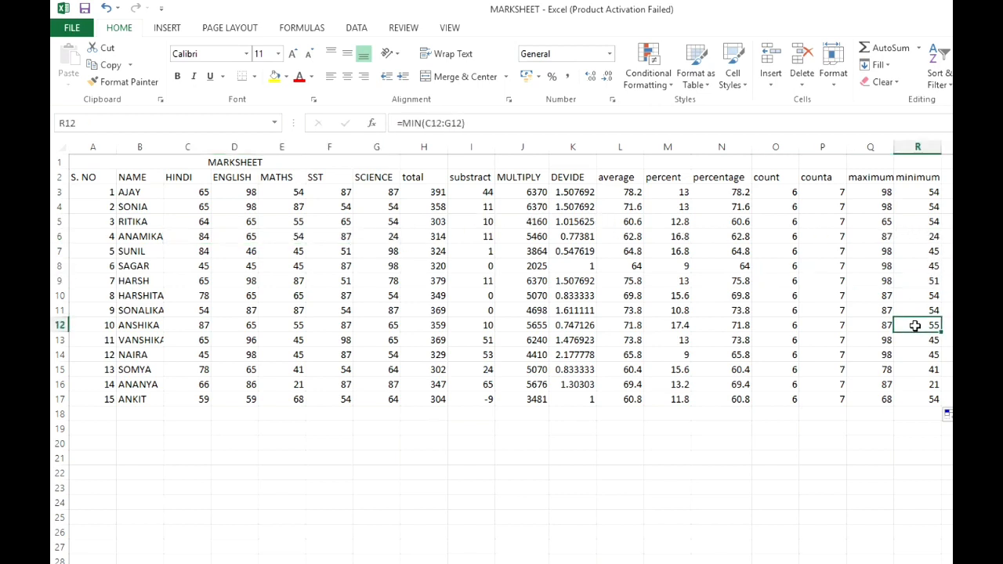
{"action": "left_click", "coordinate": [923, 381]}
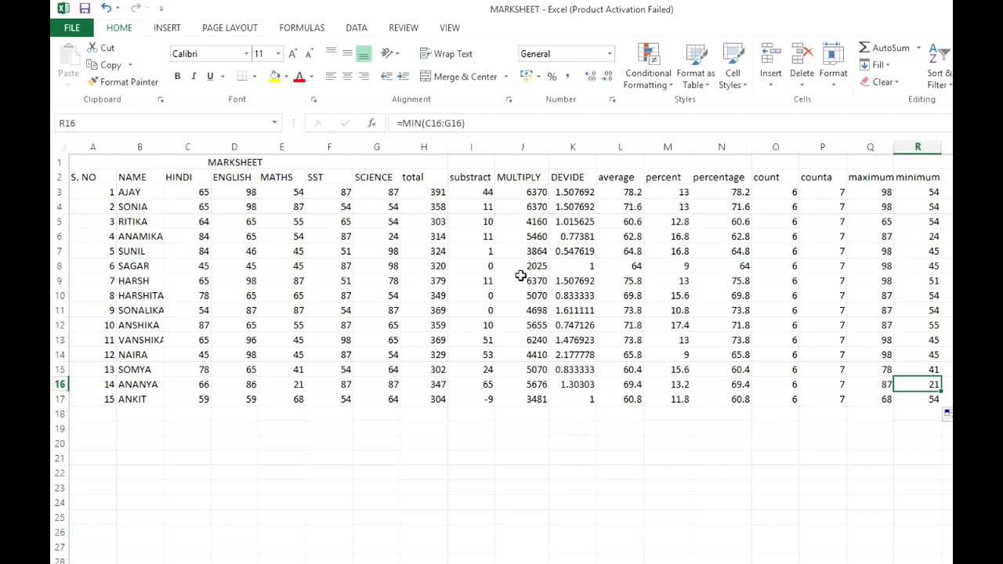